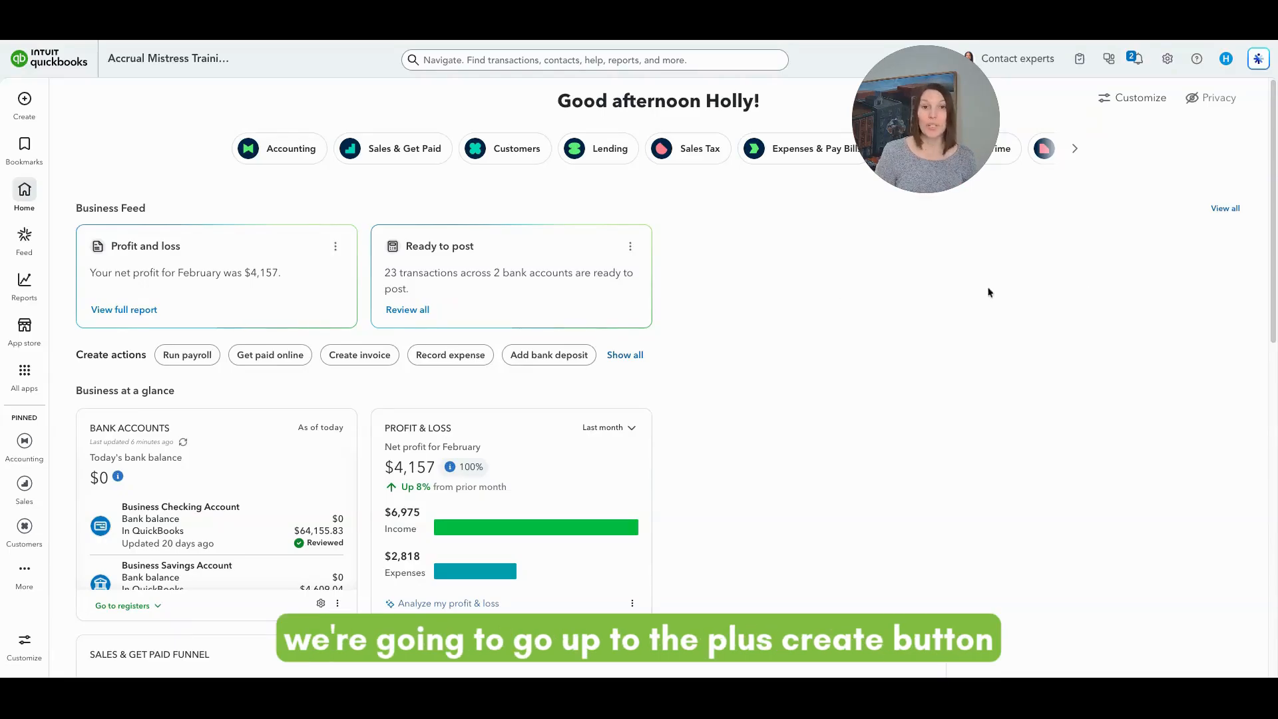
left_click(26, 107)
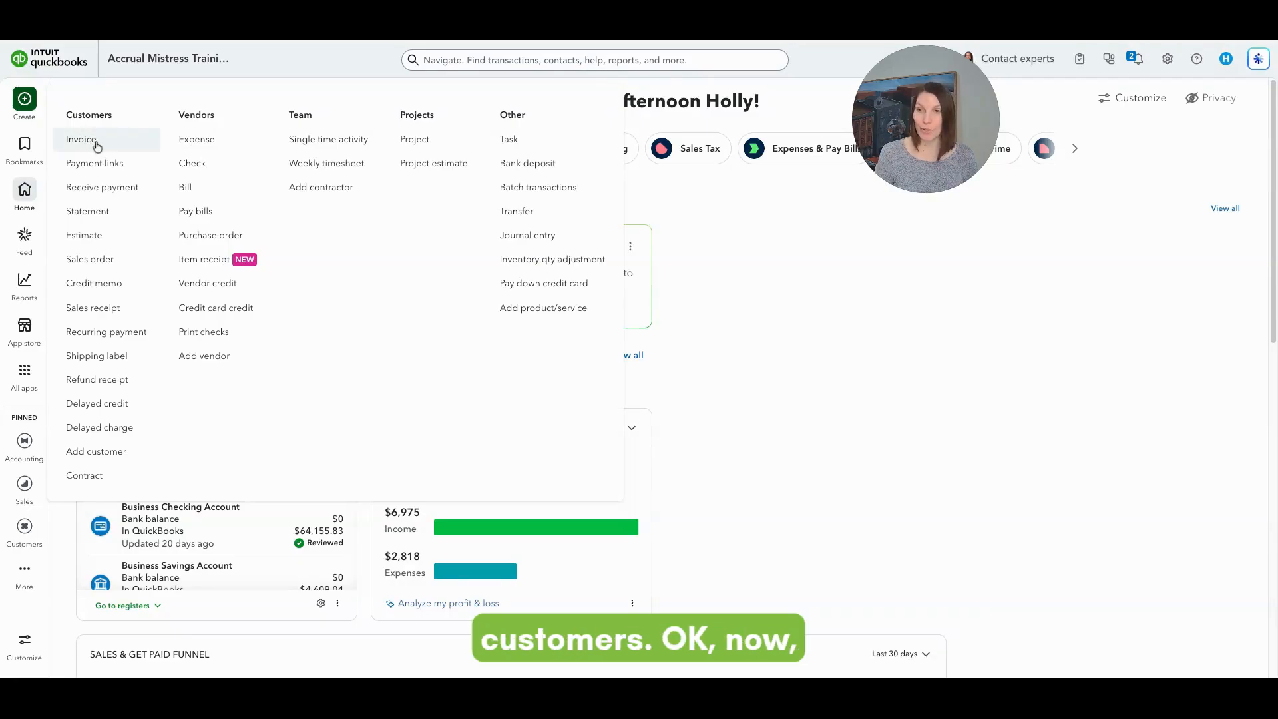
left_click(96, 145)
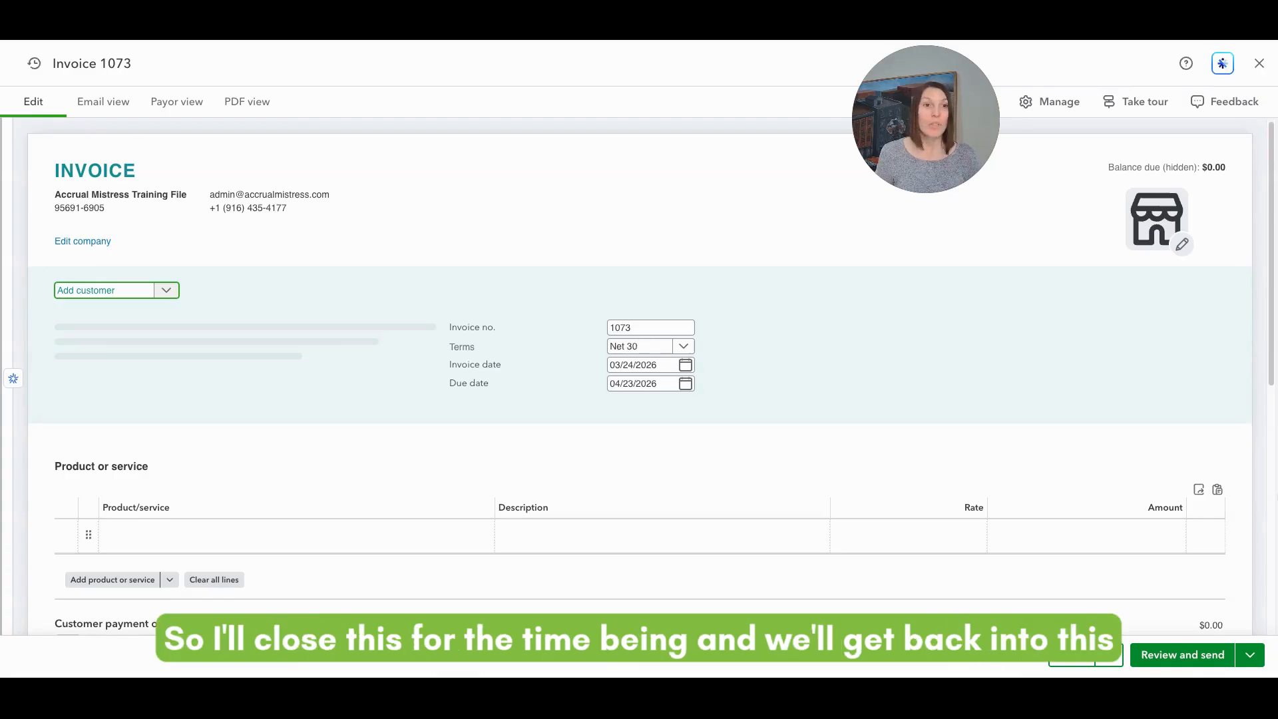
left_click(1259, 64)
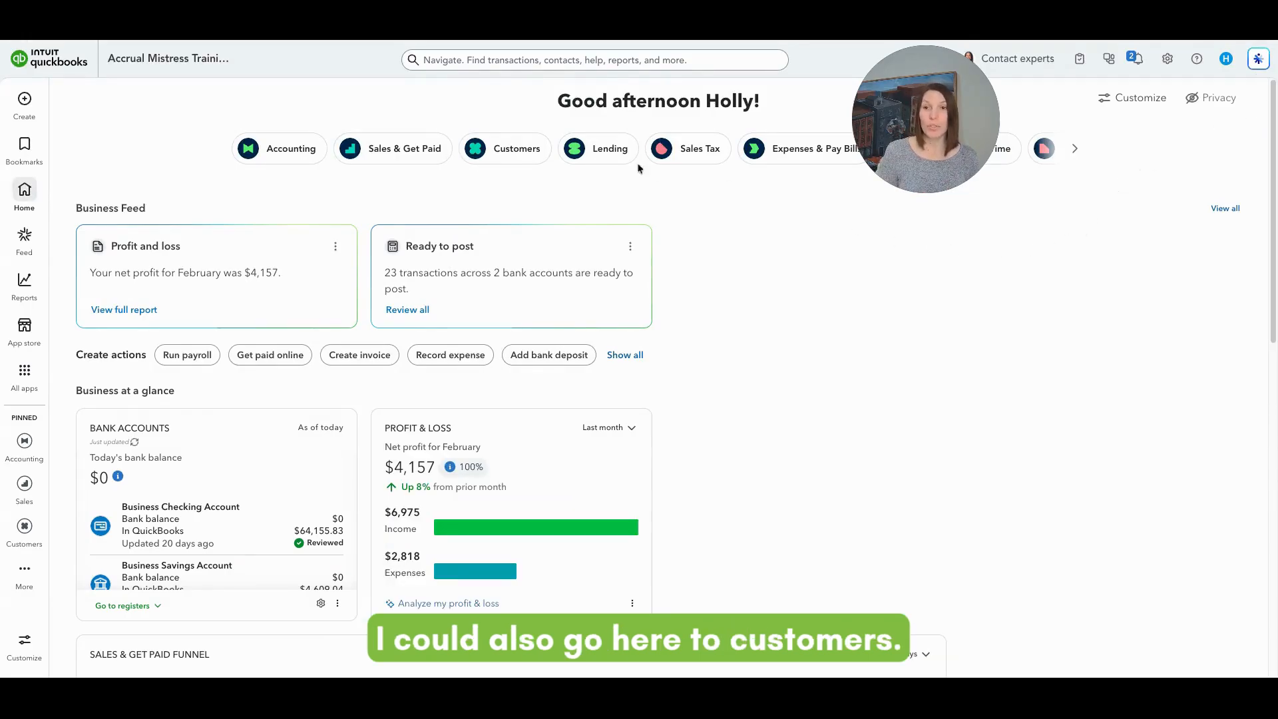
Step: Start a new invoice from the customer record of the Reyes Creative Co. contact in the Customers & leads list
left_click(495, 155)
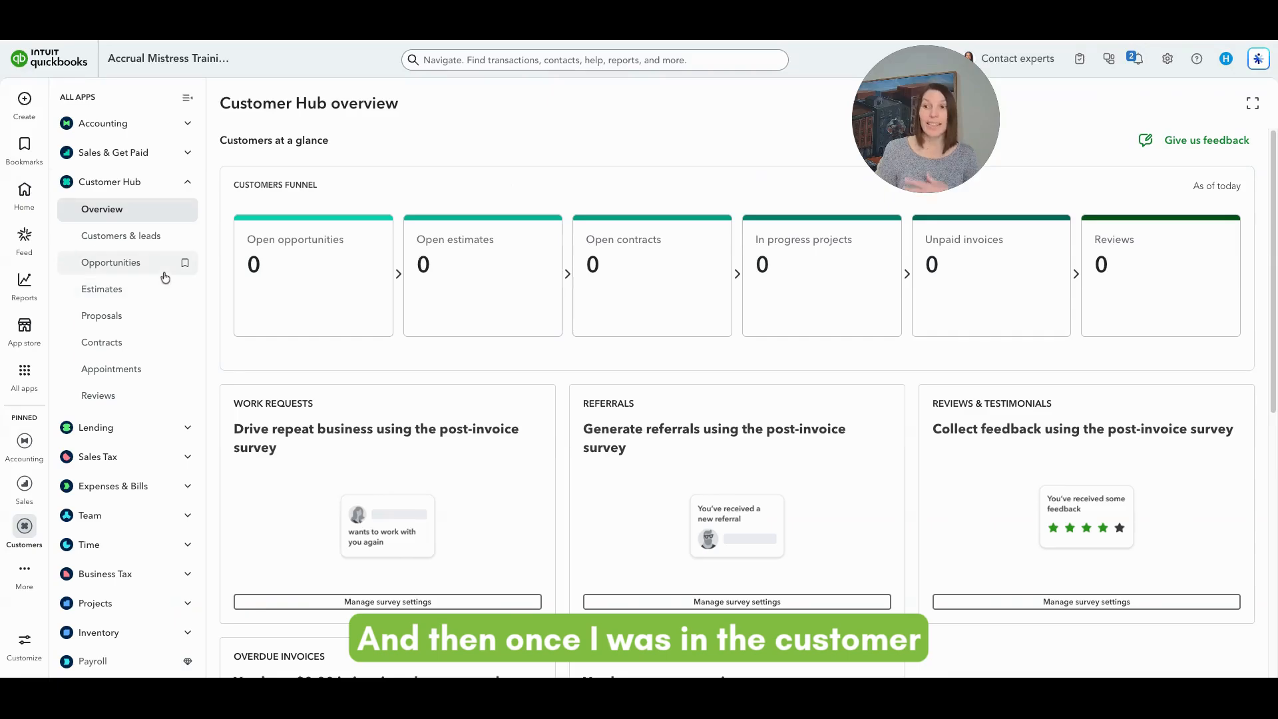
left_click(143, 239)
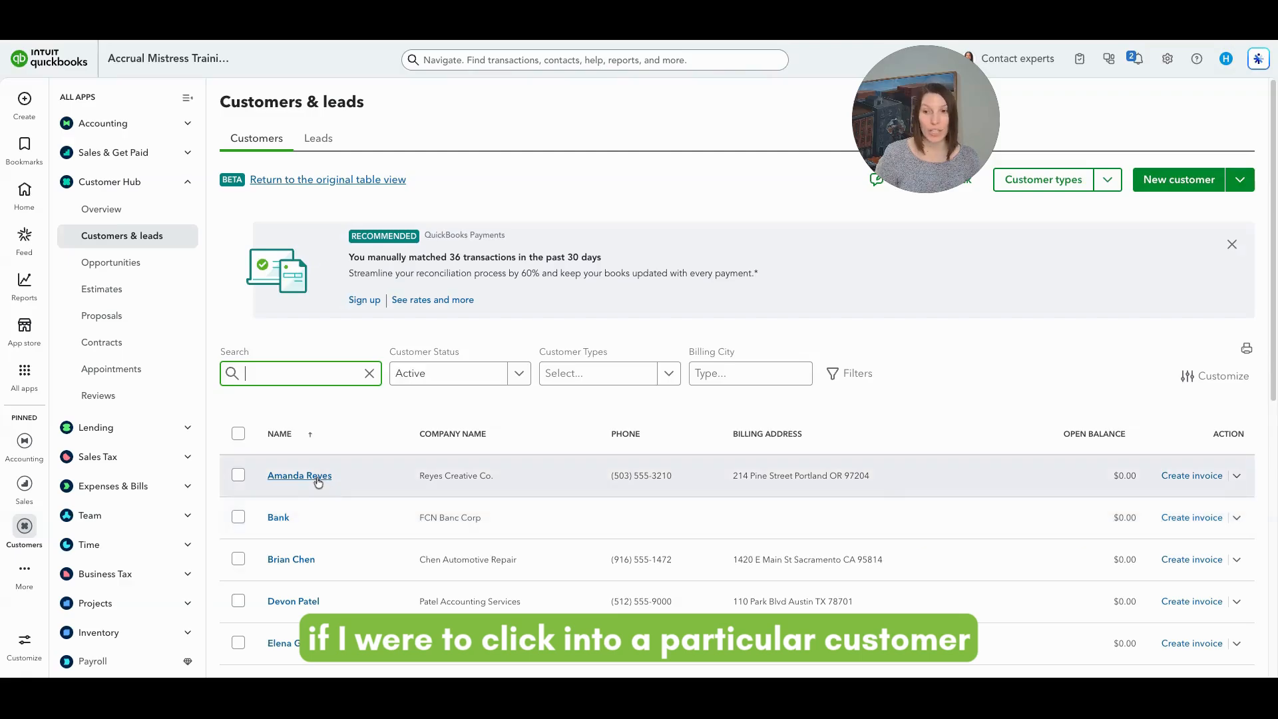
left_click(318, 479)
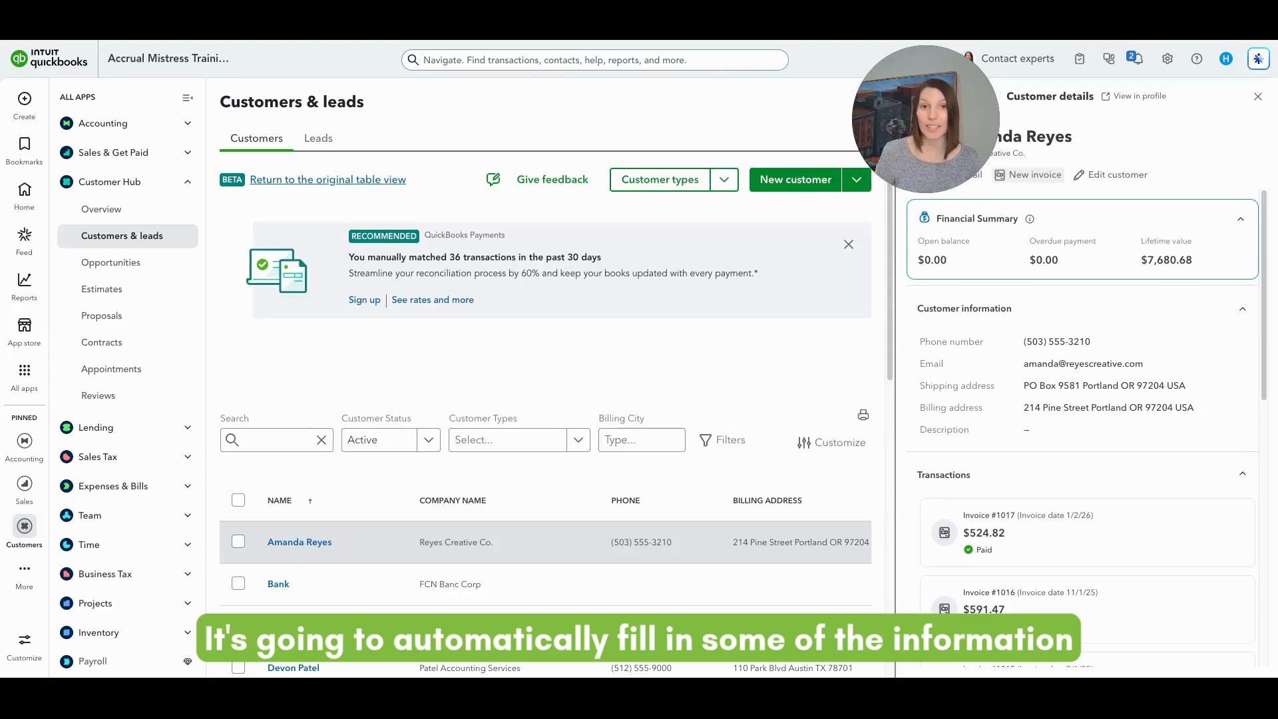
left_click(1028, 174)
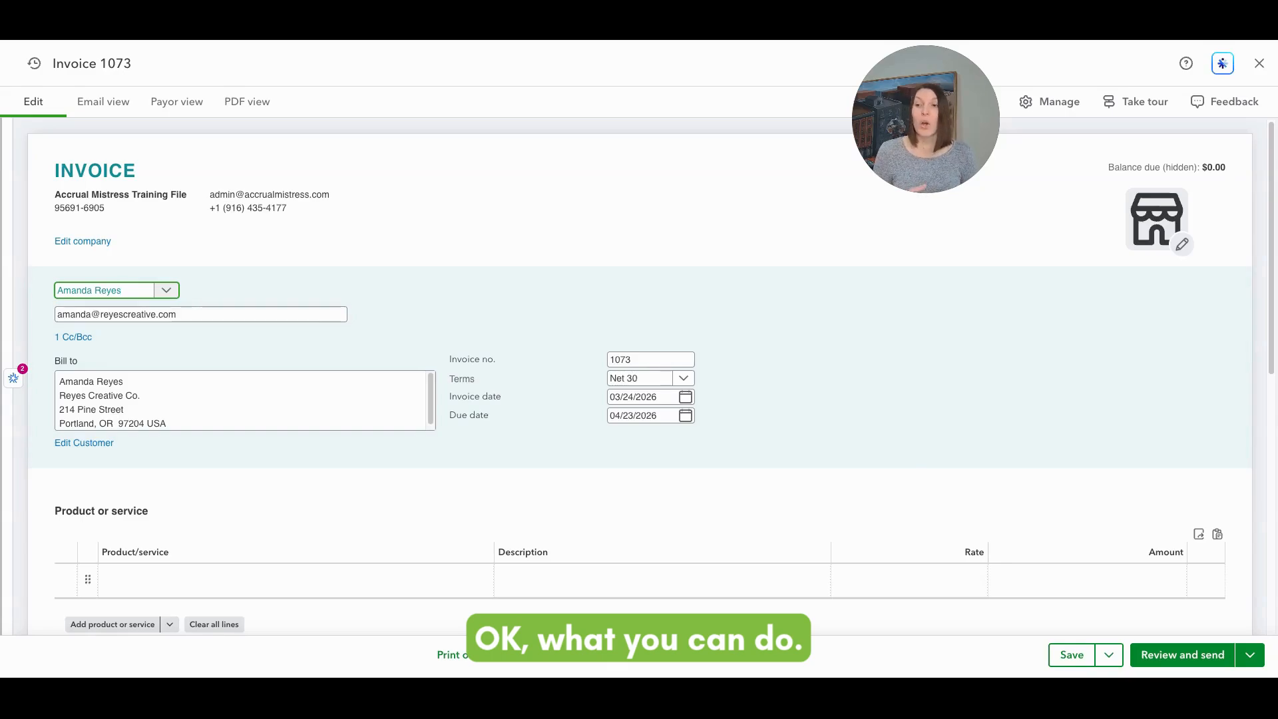
Step: Switch the invoice's customer to the Patel Accounting Services contact and set the payment terms to Net 10
left_click(166, 292)
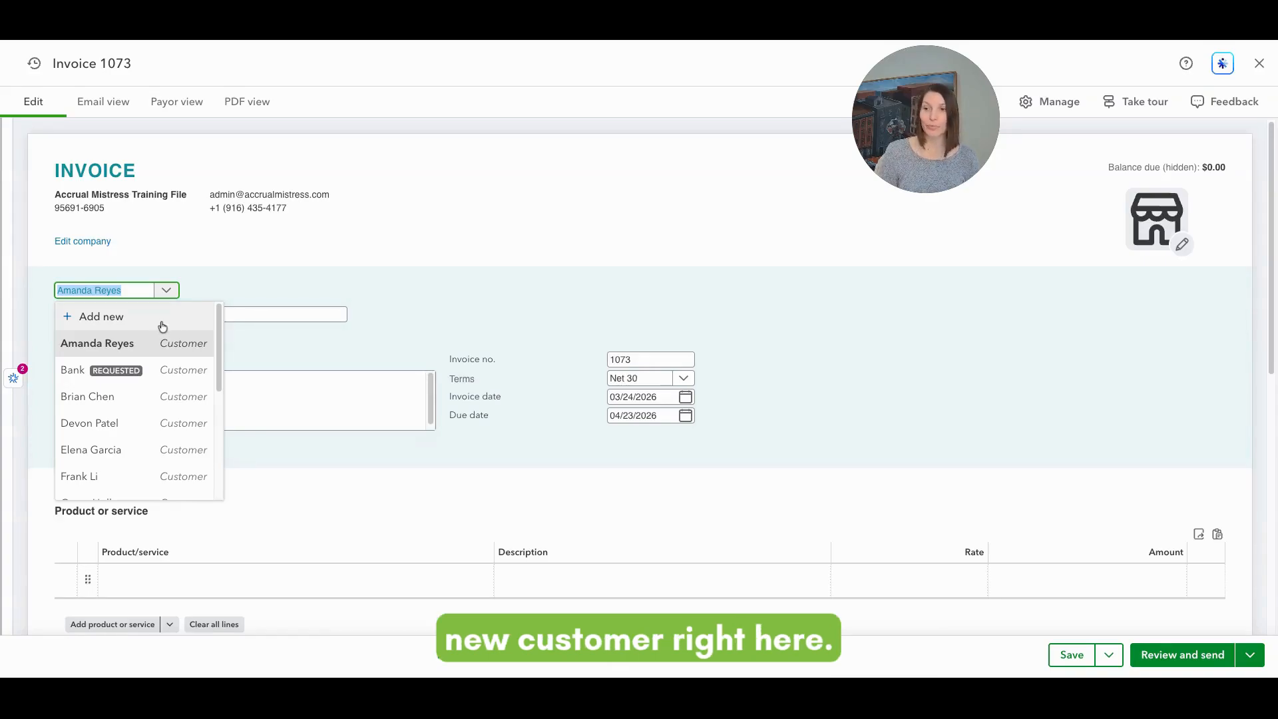
left_click(132, 431)
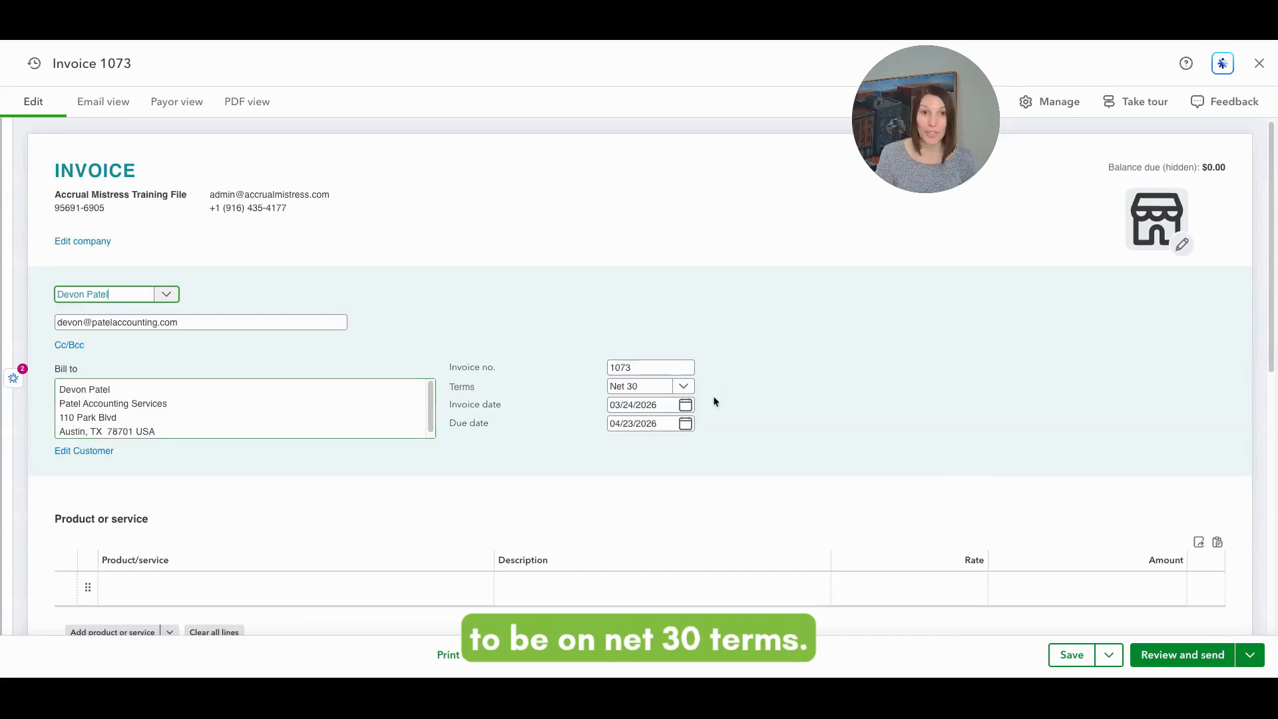
left_click(680, 389)
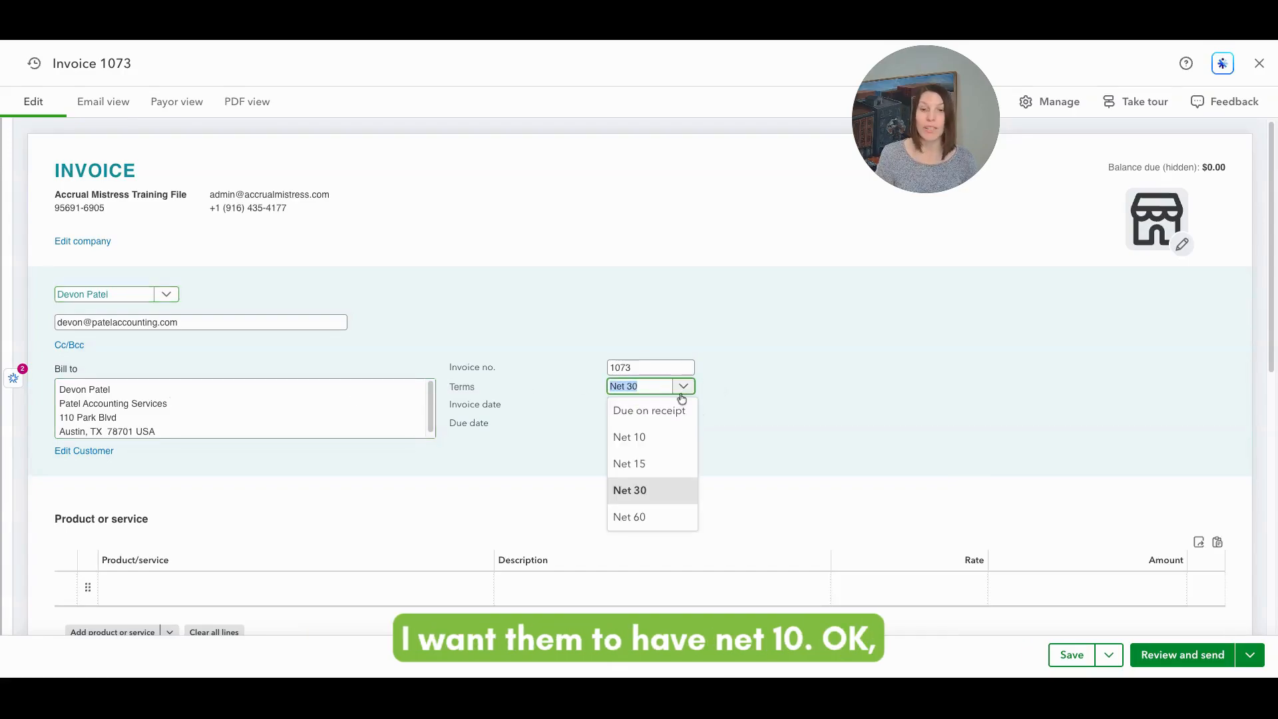
left_click(664, 434)
key("Tab")
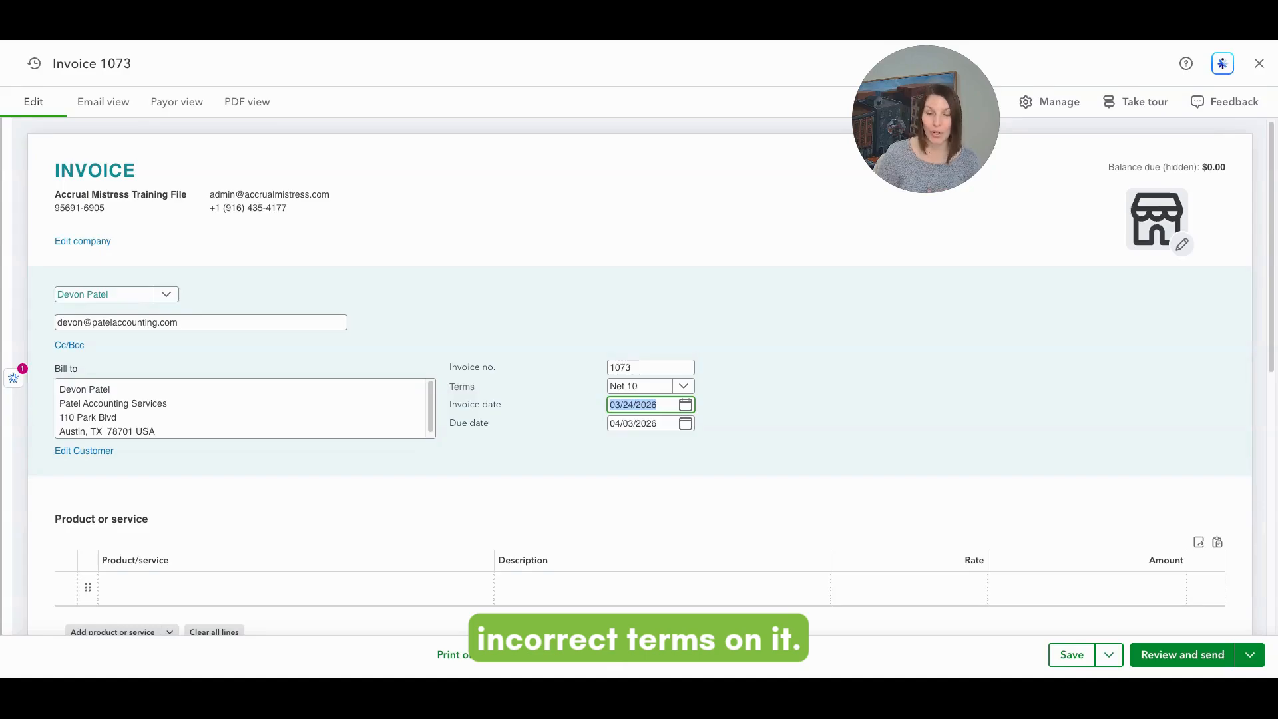
Step: Add Monthly Bookkeeping as the first invoice line with a rate of 1500
scroll(741, 445, "down", 3)
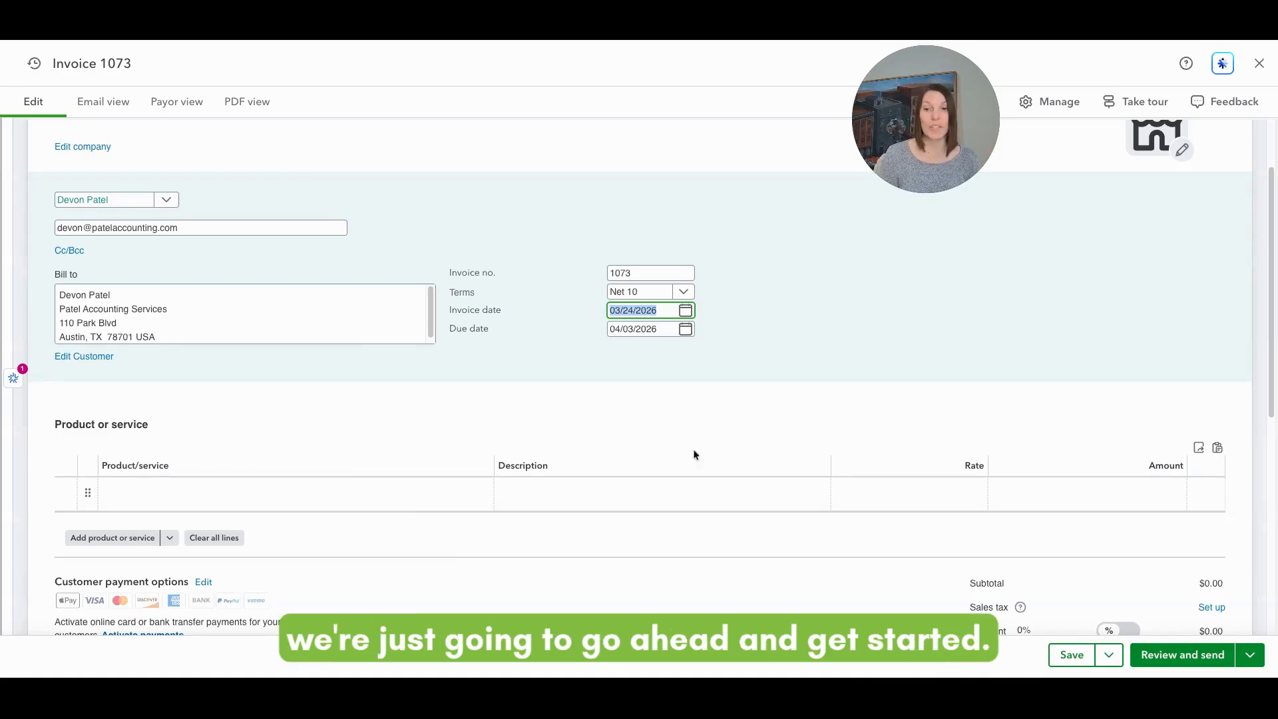
left_click(478, 498)
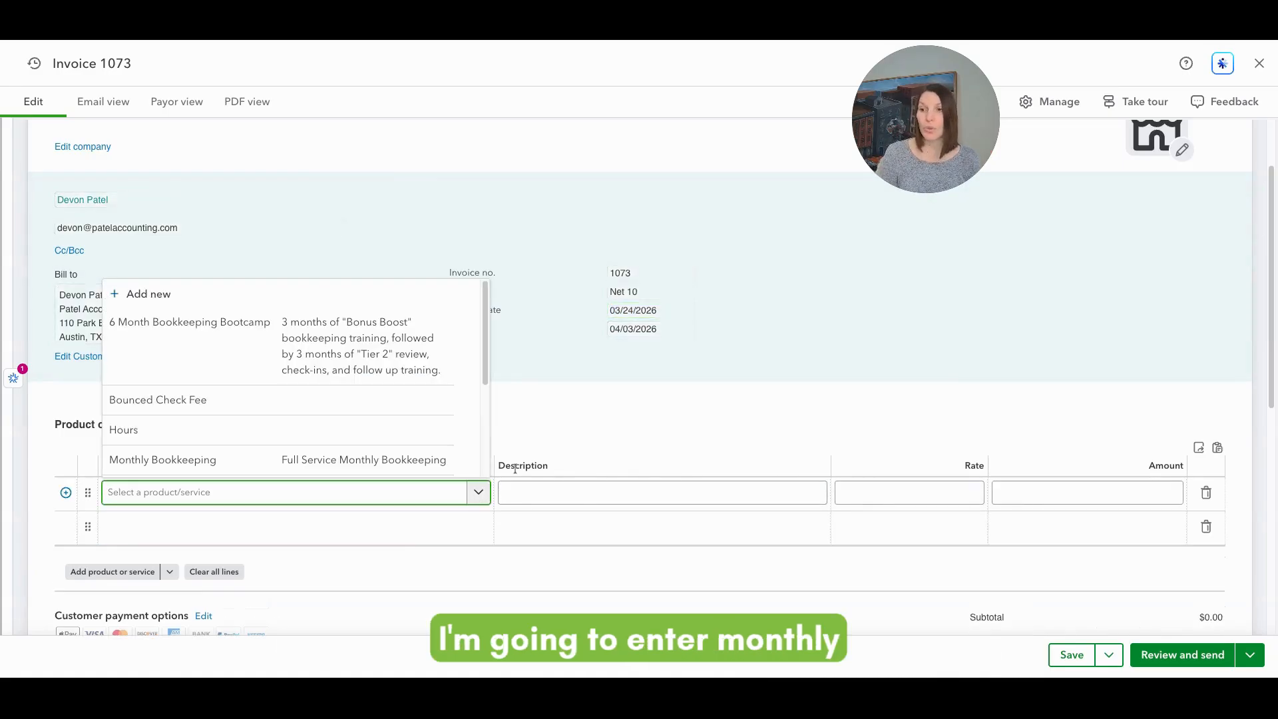
scroll(360, 464, "down", 1)
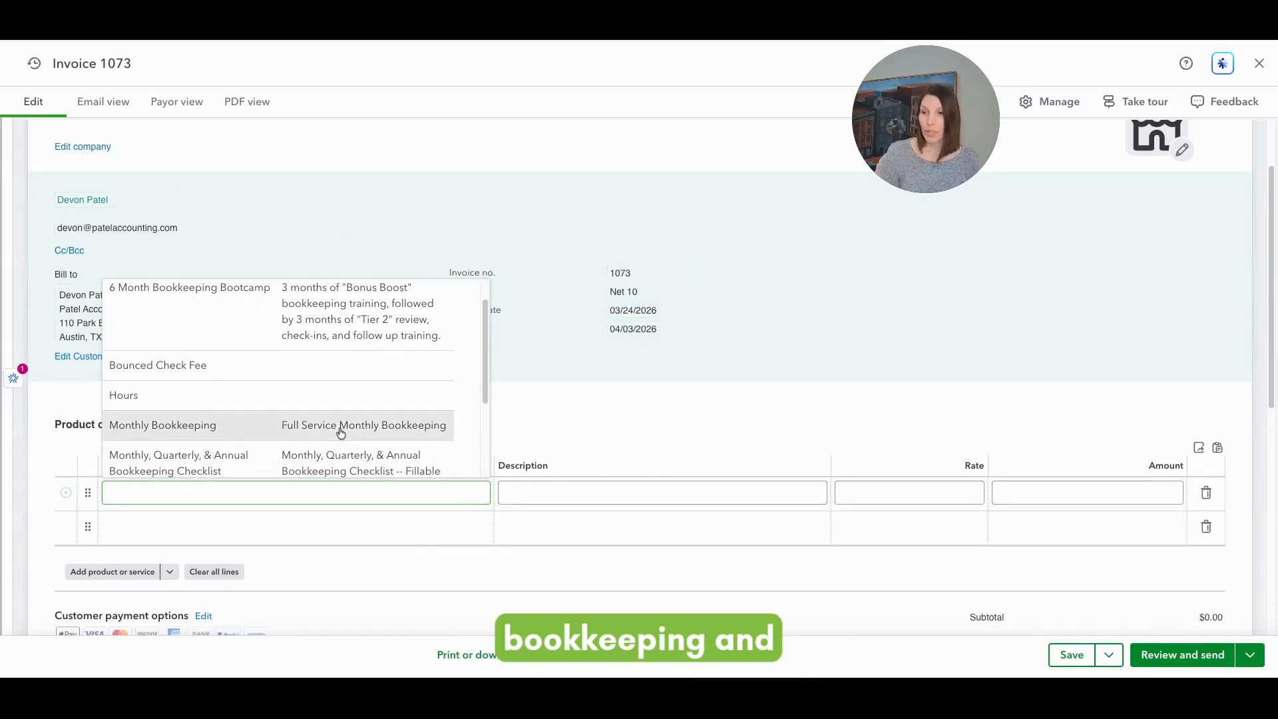
left_click(341, 431)
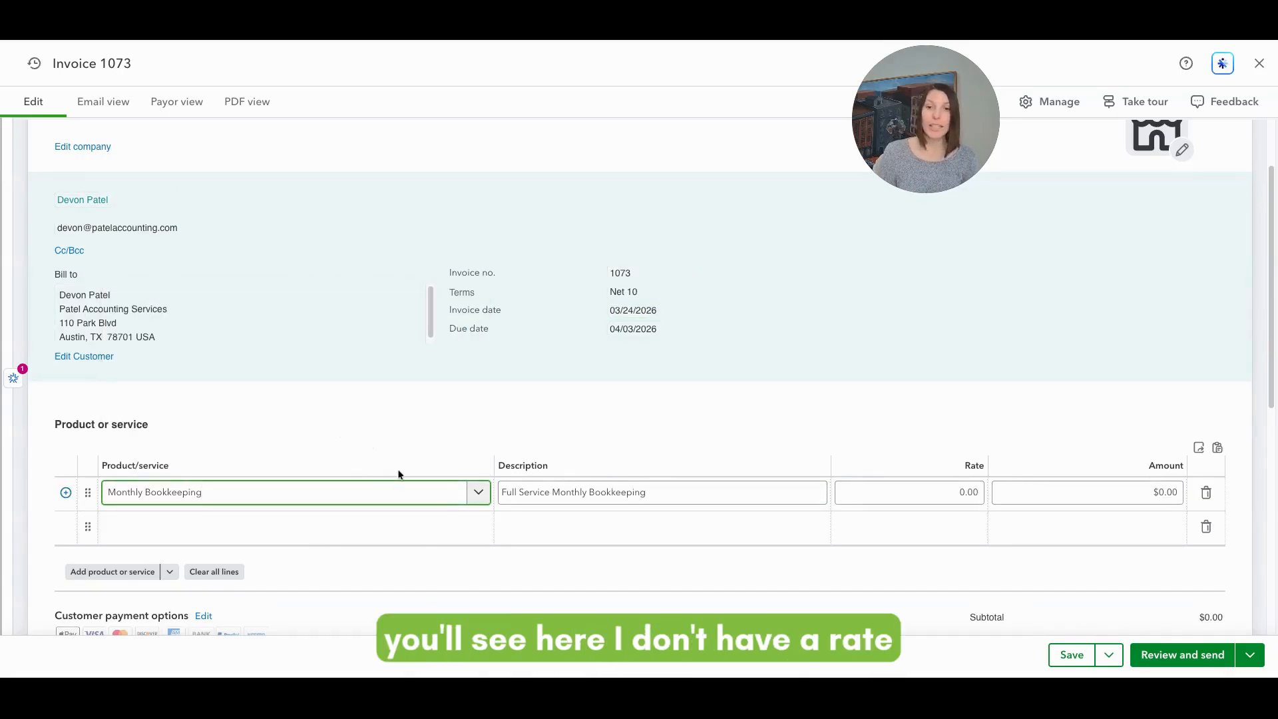
left_click(945, 503)
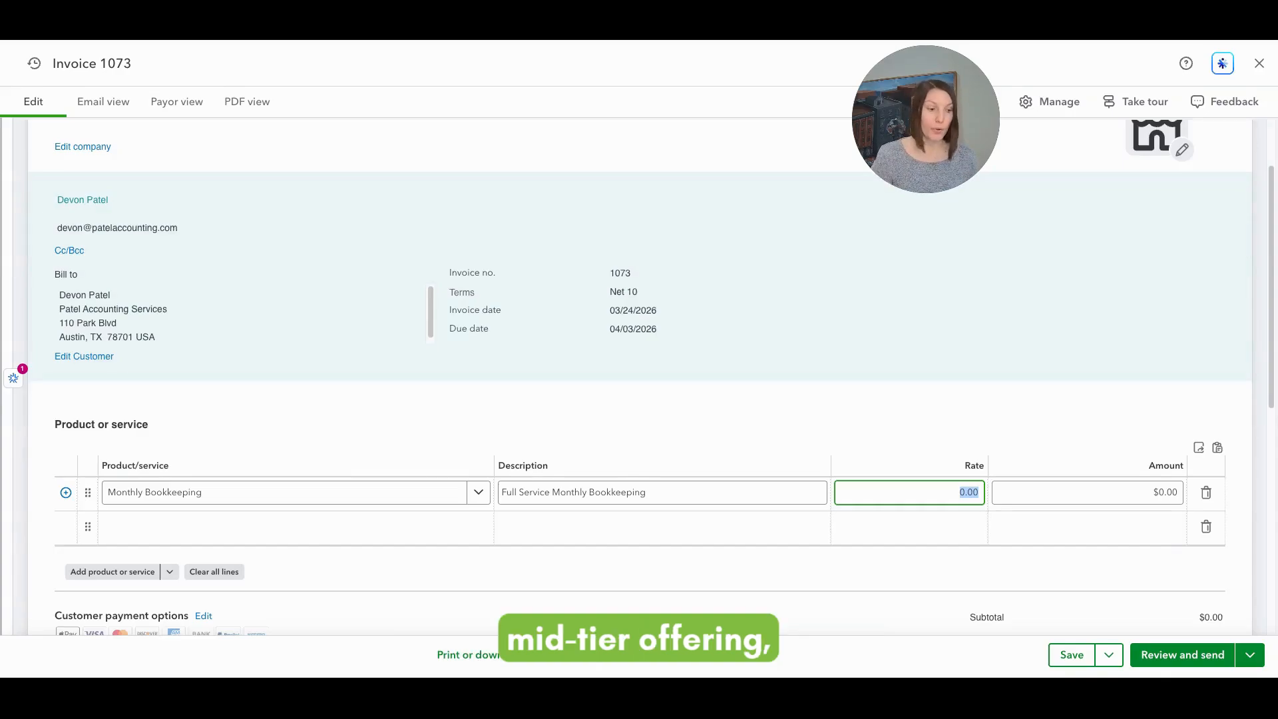
type("1500")
key("Tab")
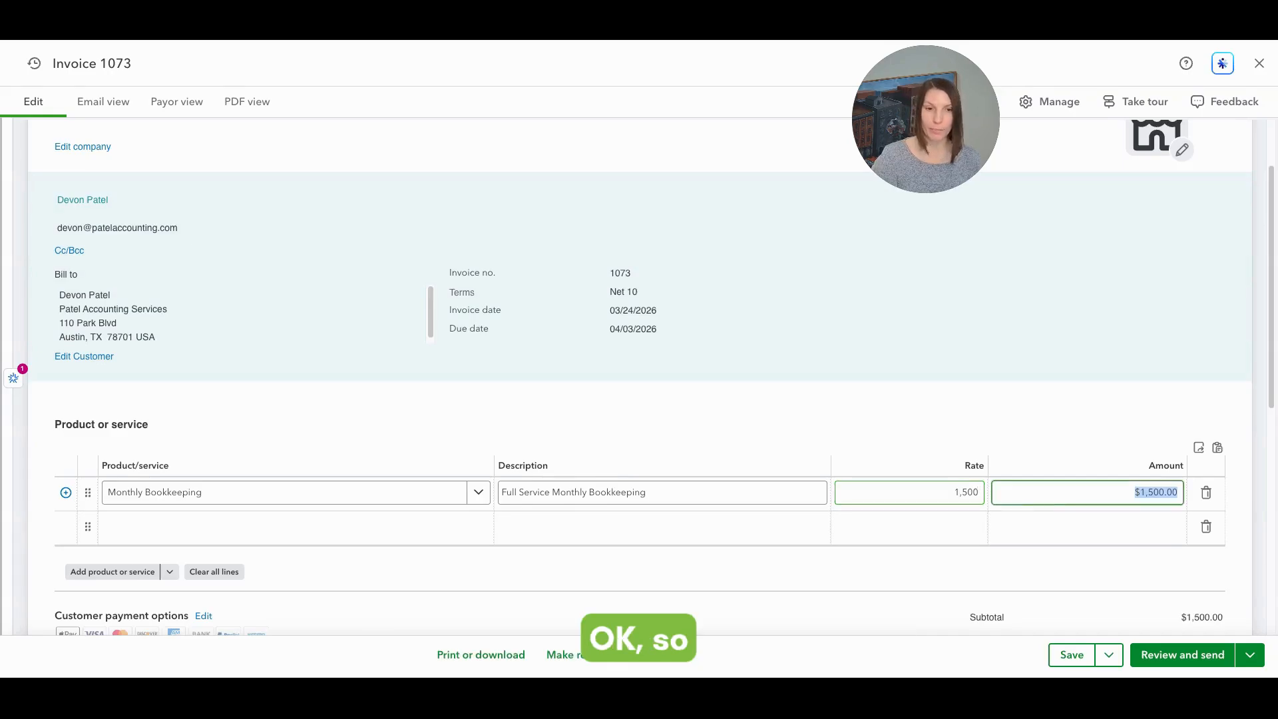
Step: Add the product "Your First 90 Days in QuickBooks Online" as the second invoice line at its default rate
scroll(909, 436, "down", 1)
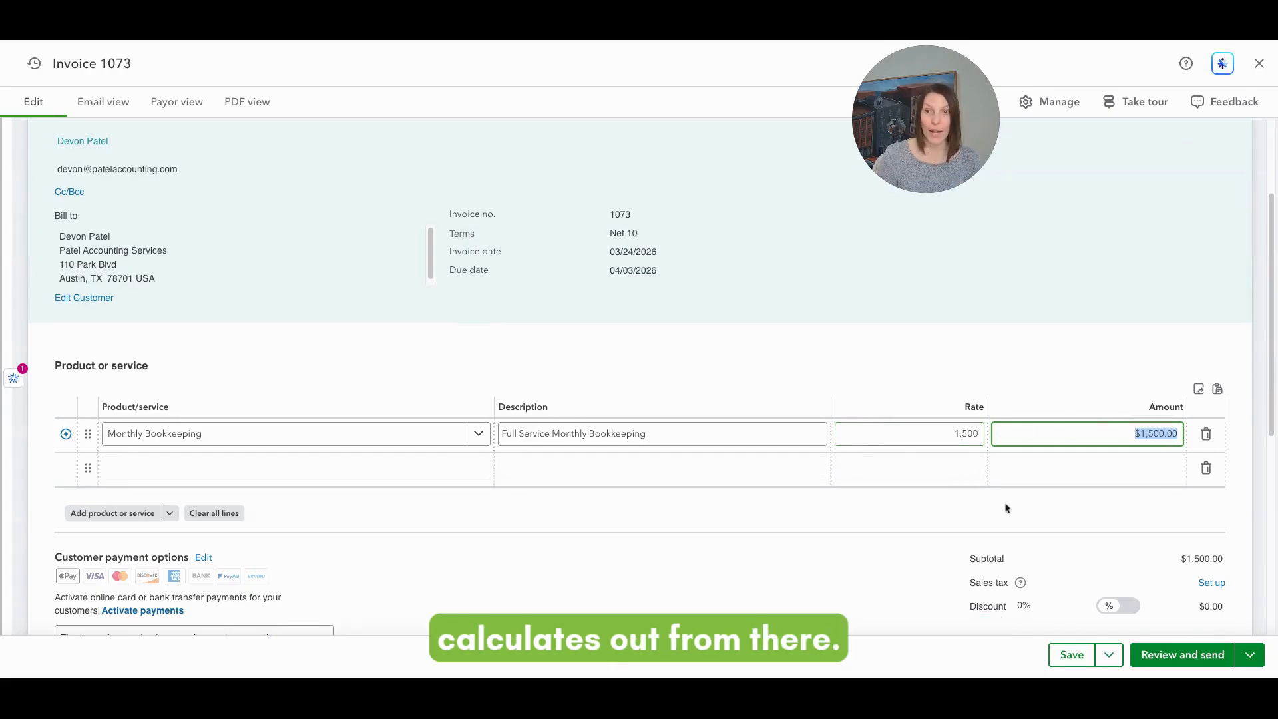
left_click(399, 476)
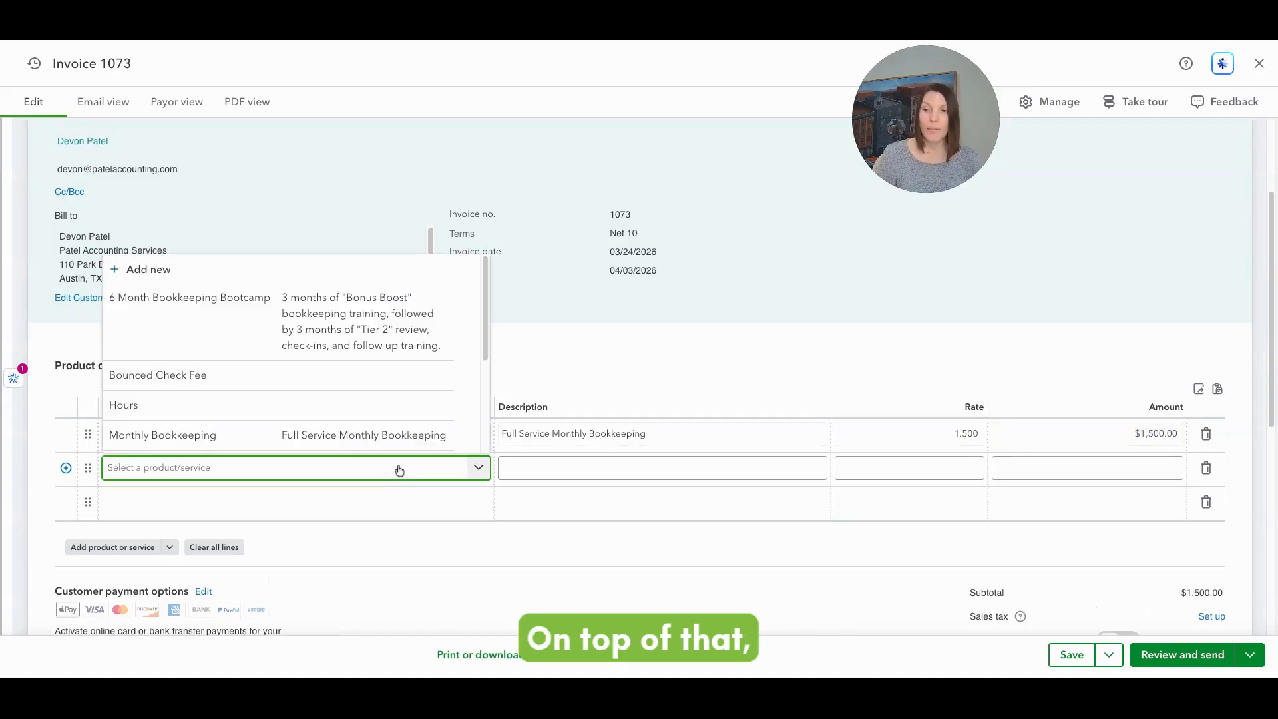
scroll(359, 393, "down", 3)
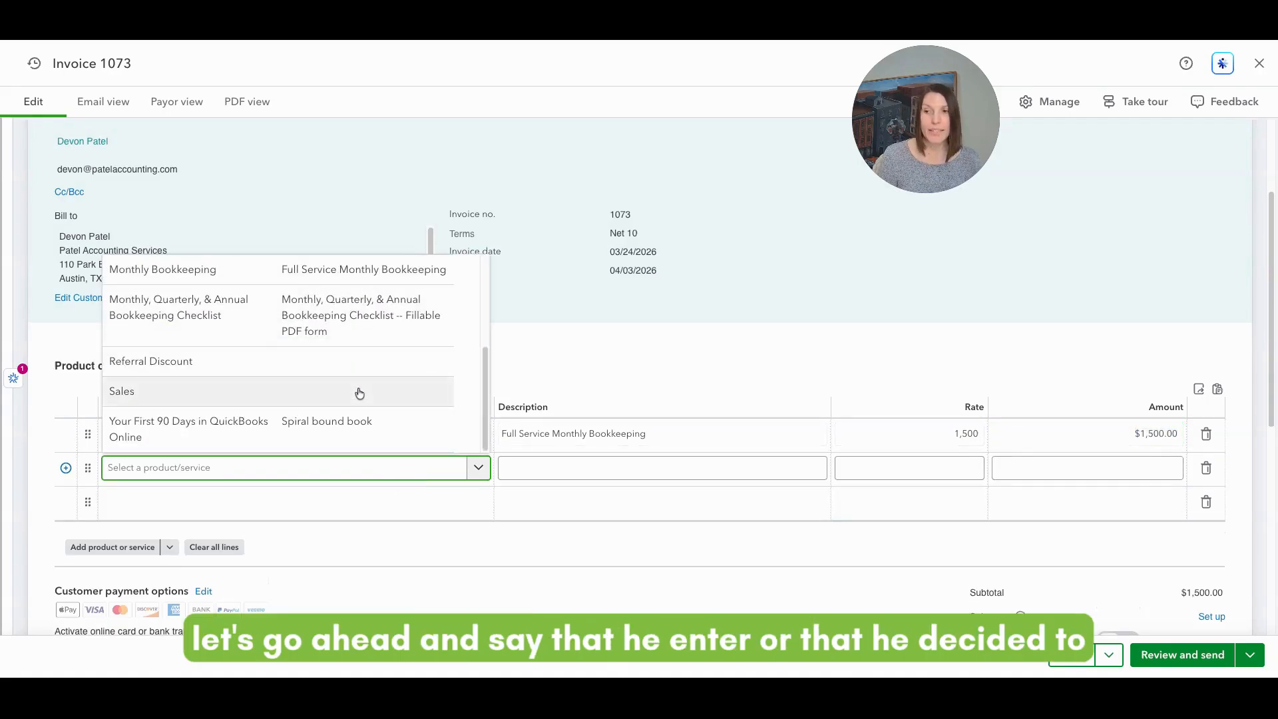
left_click(208, 436)
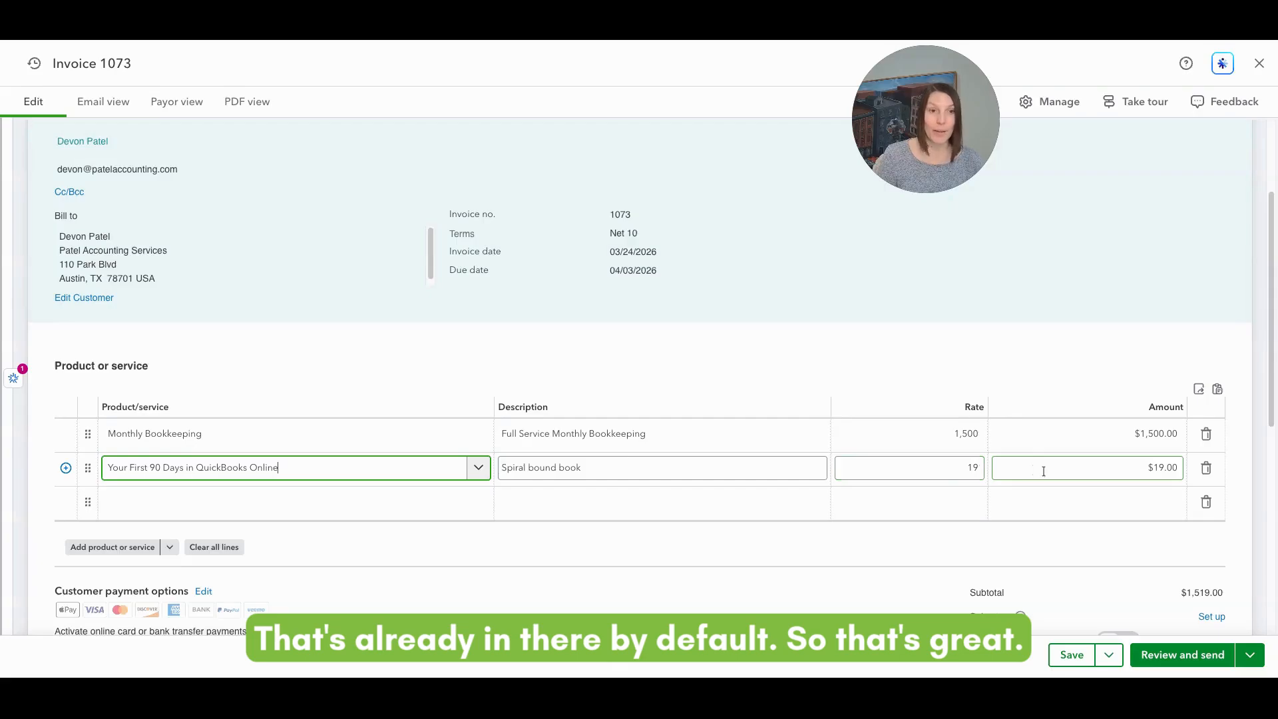
left_click(682, 555)
Step: Review the whole invoice, checking the customer details, terms, dates, line items, payment options, customer message and totals
scroll(682, 552, "down", 1)
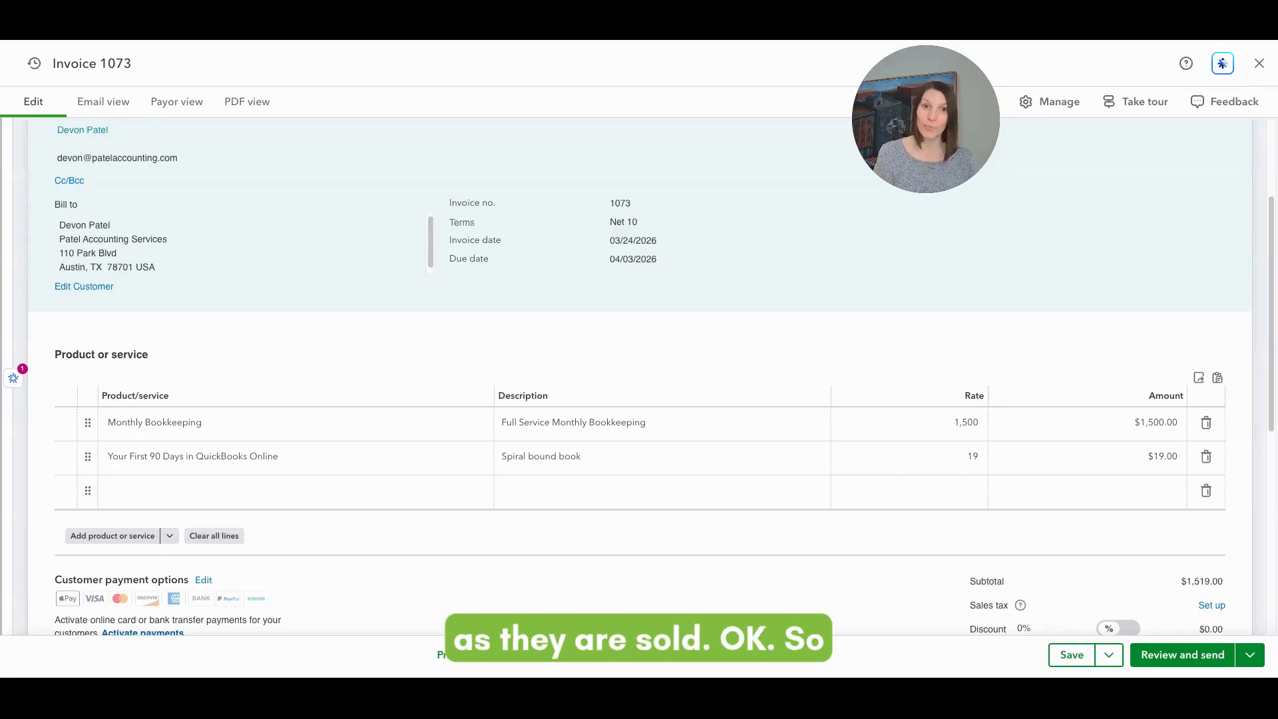
scroll(650, 380, "down", 2)
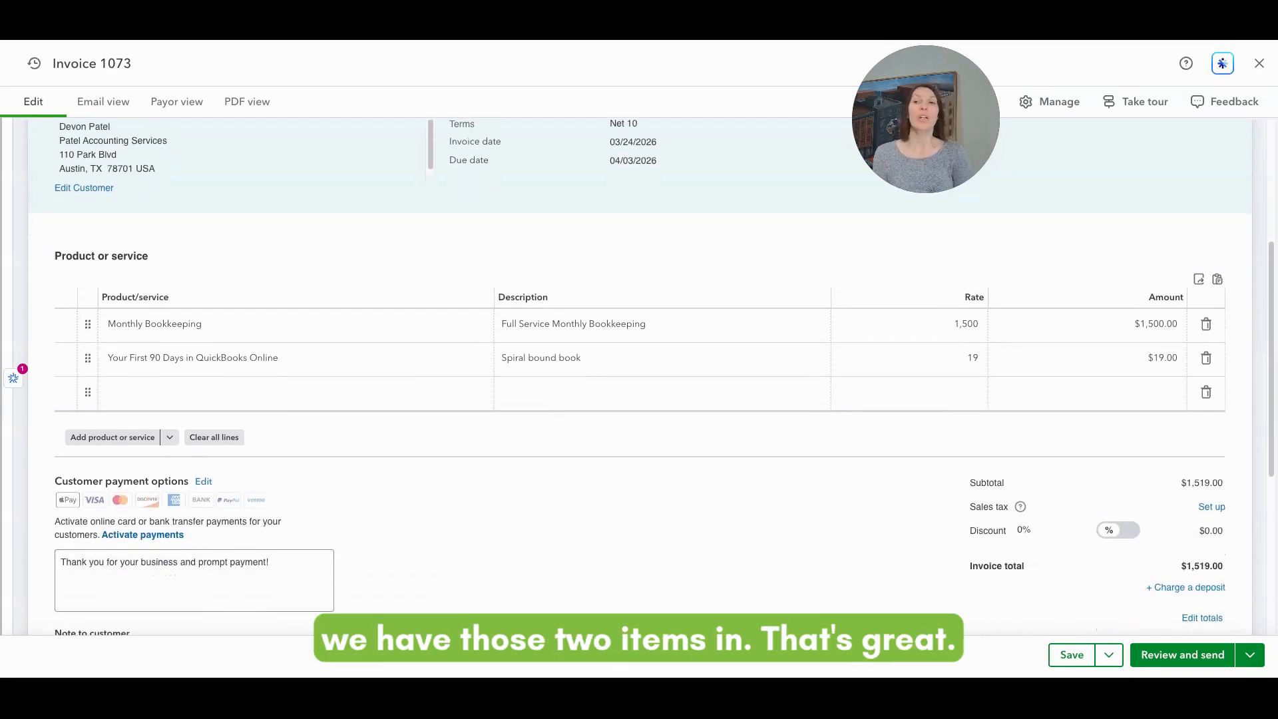
scroll(651, 376, "down", 1)
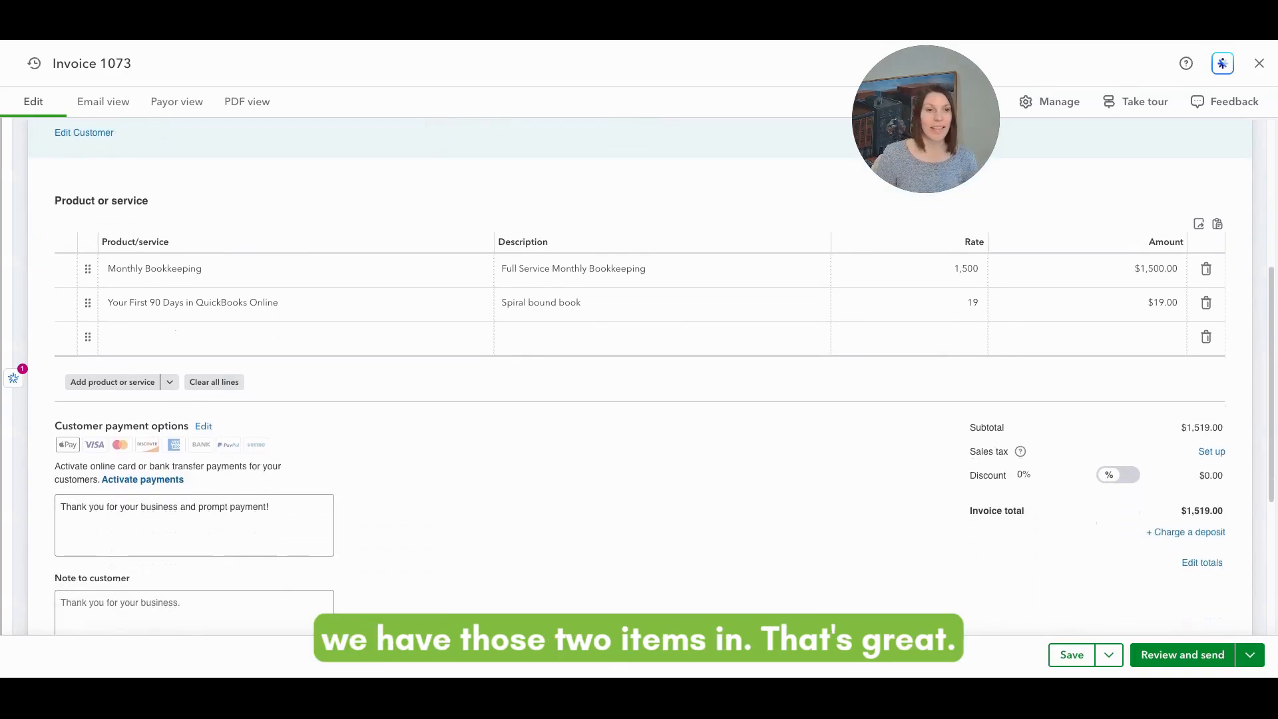
scroll(651, 379, "down", 1)
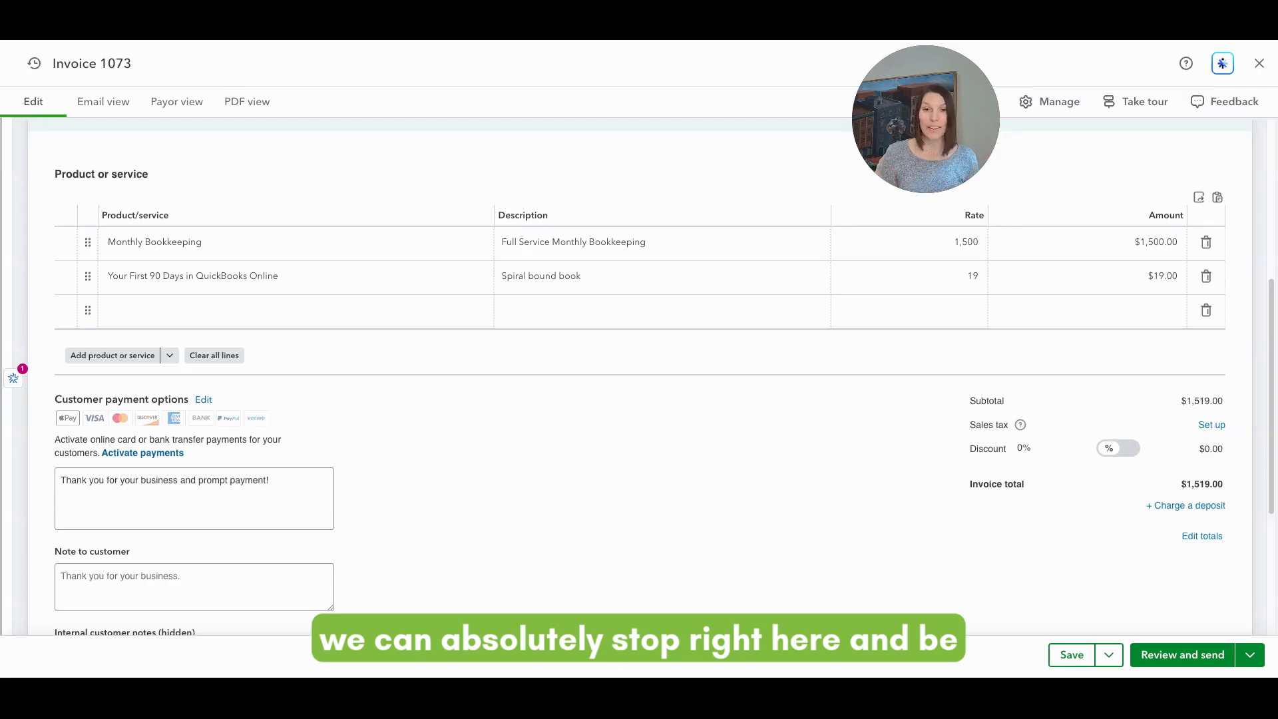
scroll(650, 527, "up", 2)
scroll(651, 527, "up", 5)
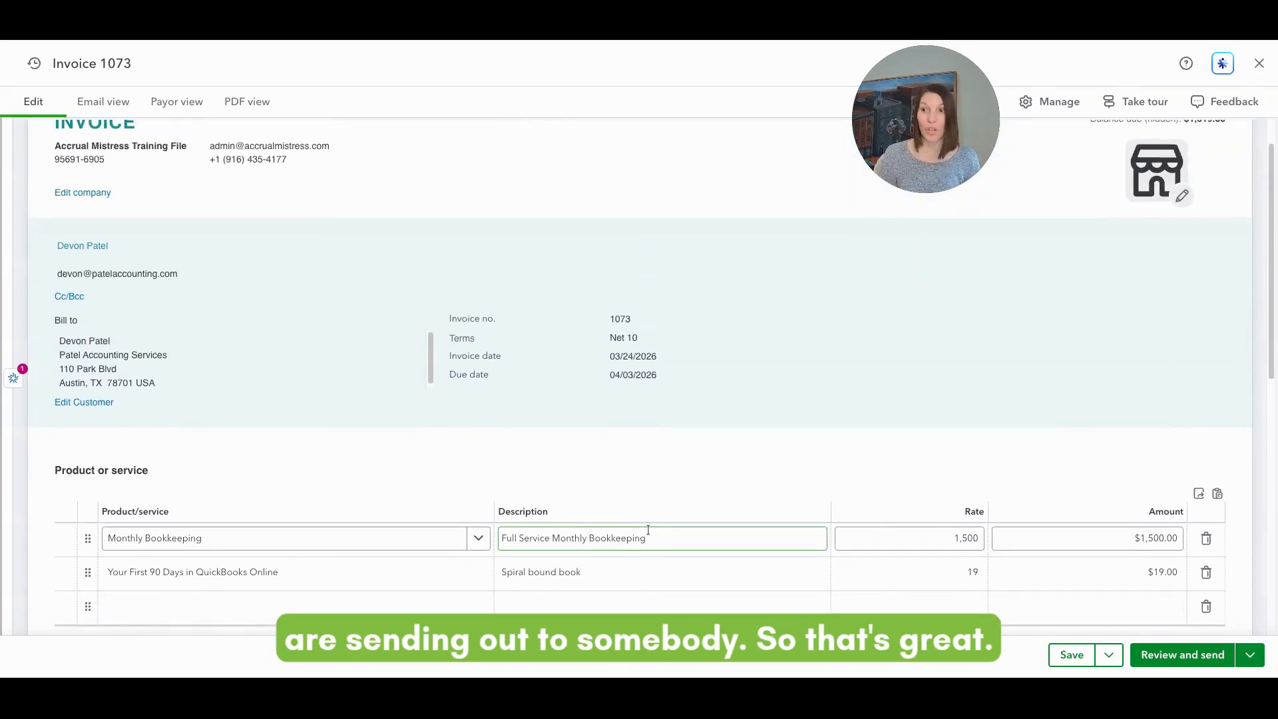
scroll(649, 531, "up", 1)
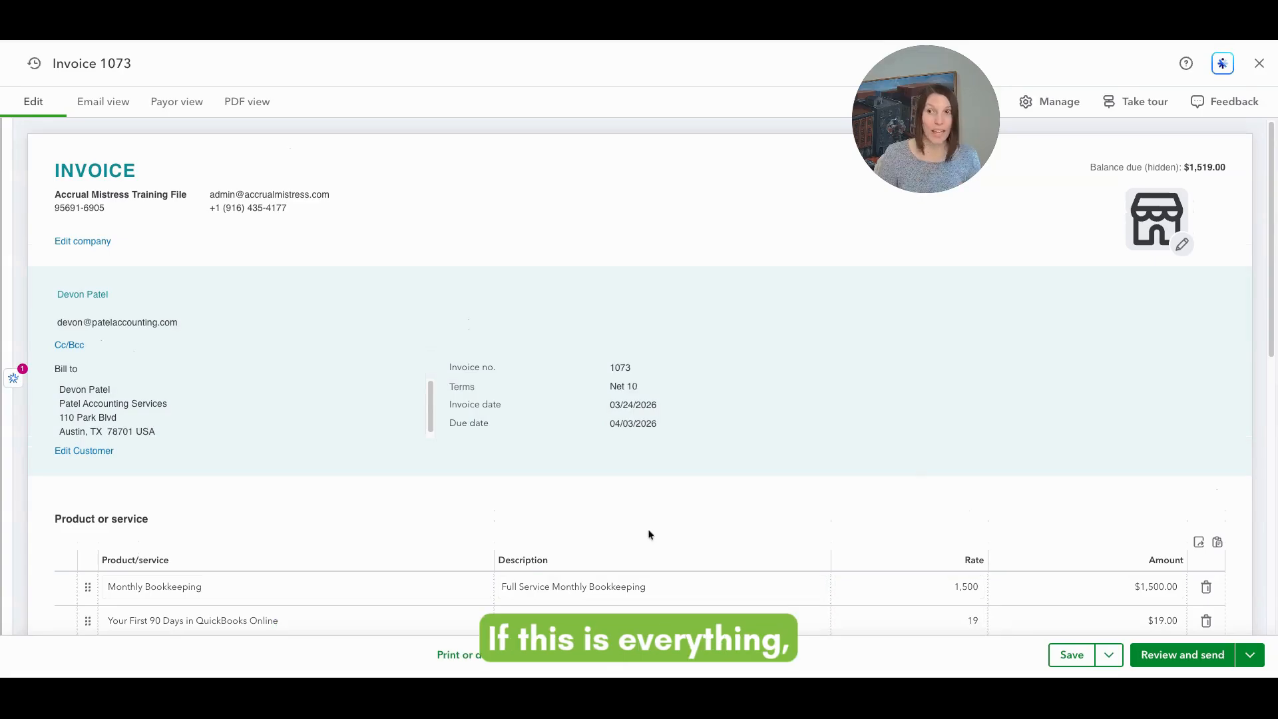
scroll(649, 536, "down", 5)
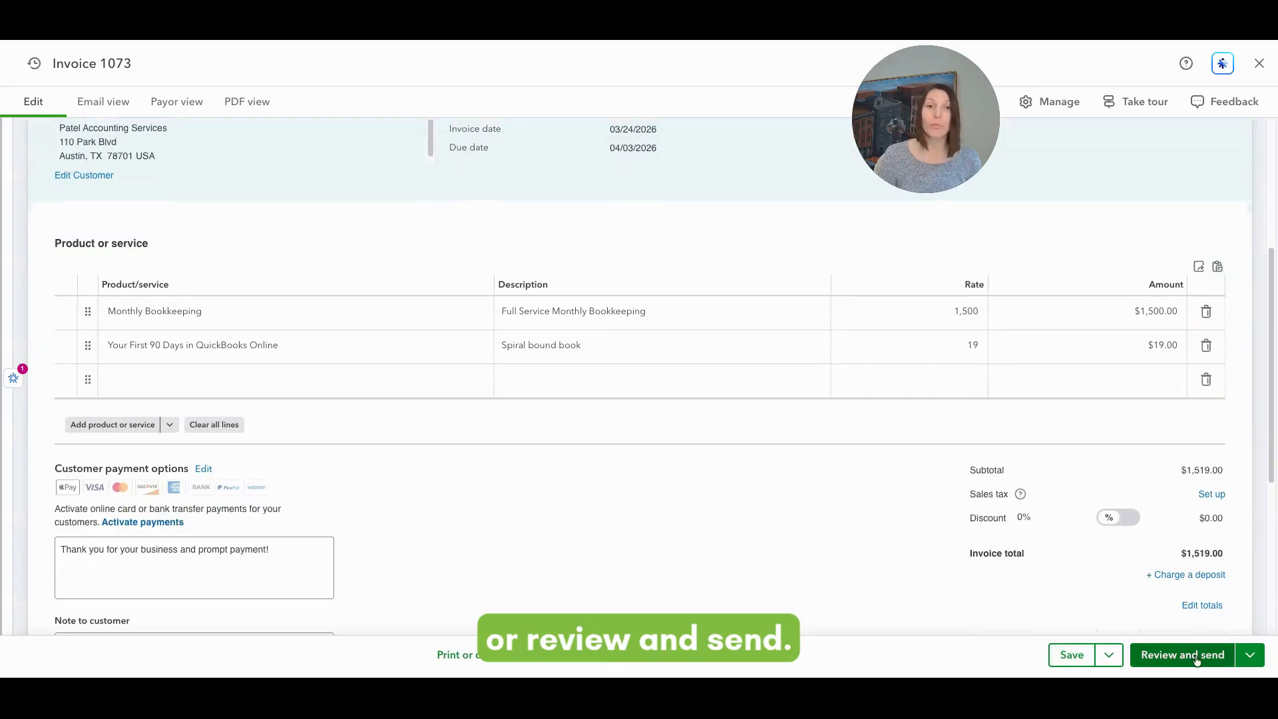
scroll(965, 606, "up", 5)
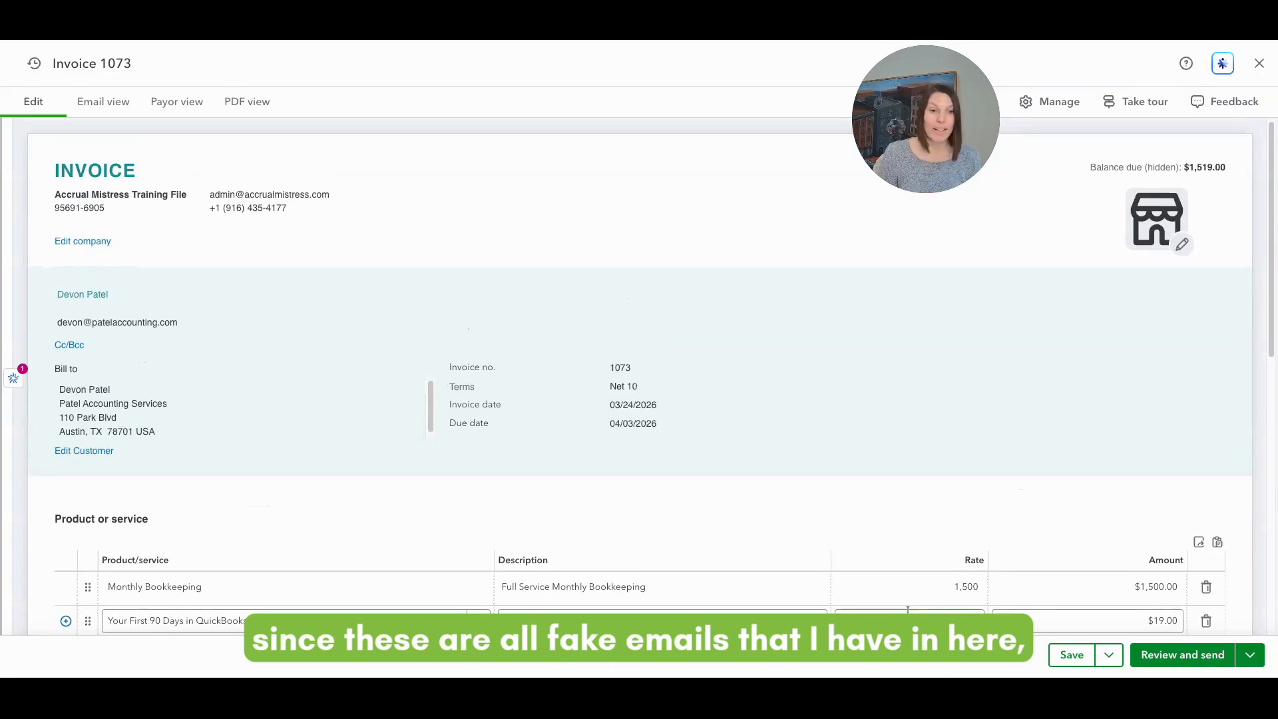
scroll(908, 610, "down", 1)
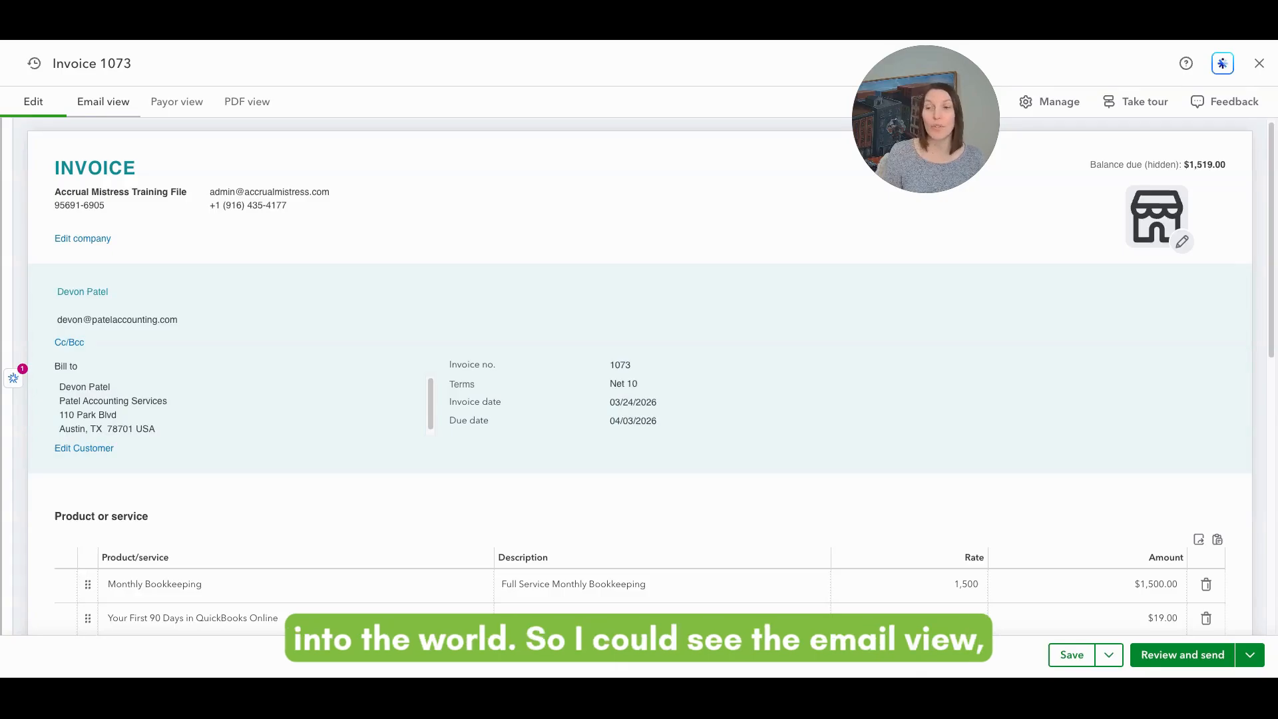
Step: Preview the invoice in its email, payor and PDF versions and return to editing it
left_click(104, 101)
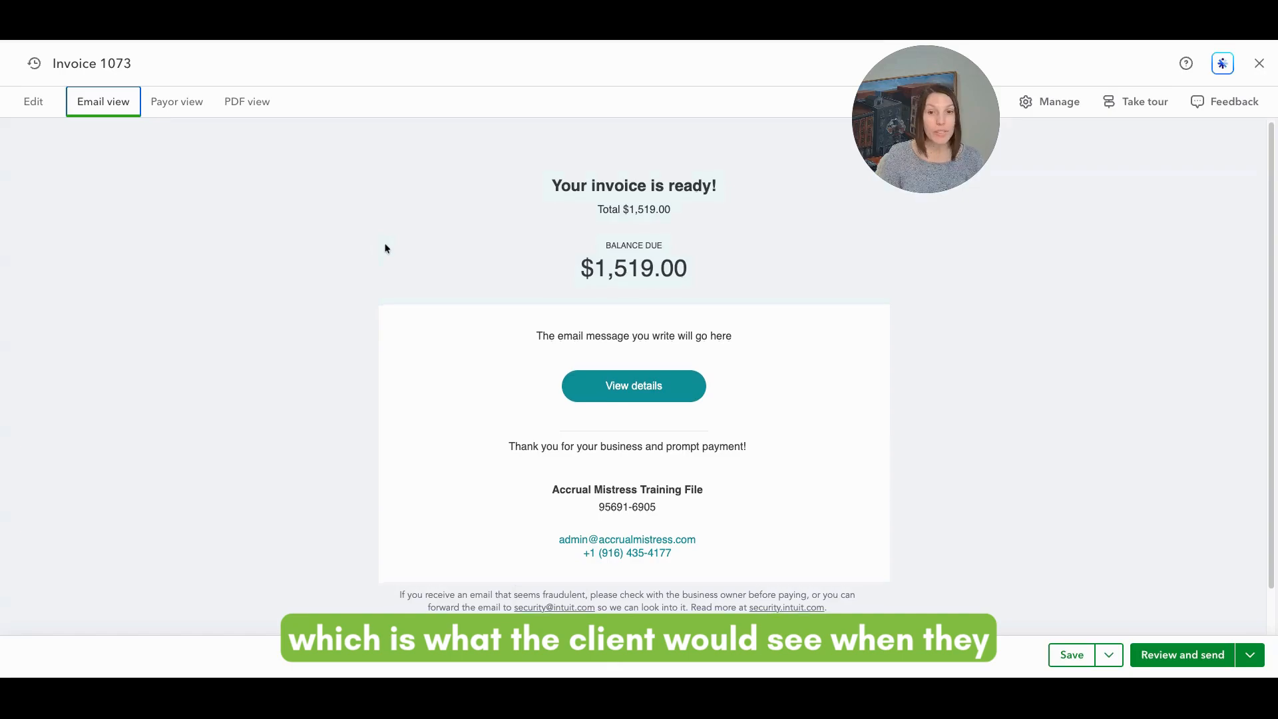
scroll(388, 247, "down", 1)
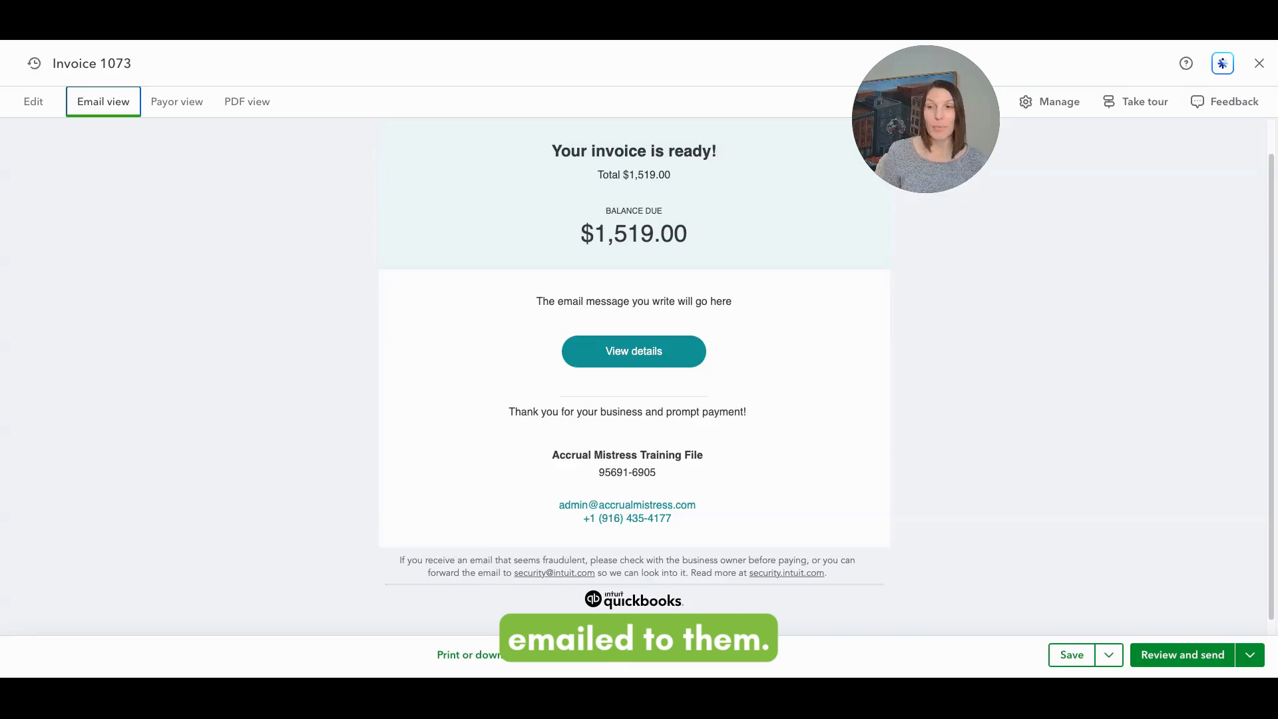
left_click(177, 102)
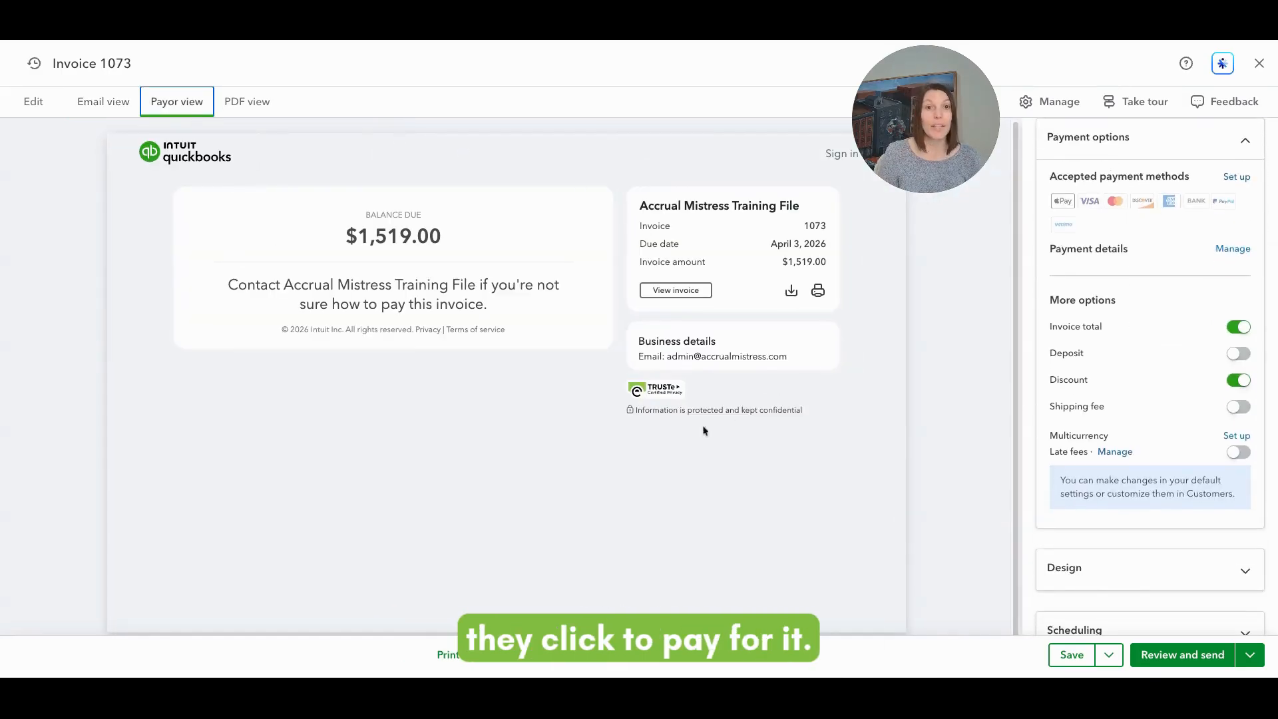
left_click(245, 100)
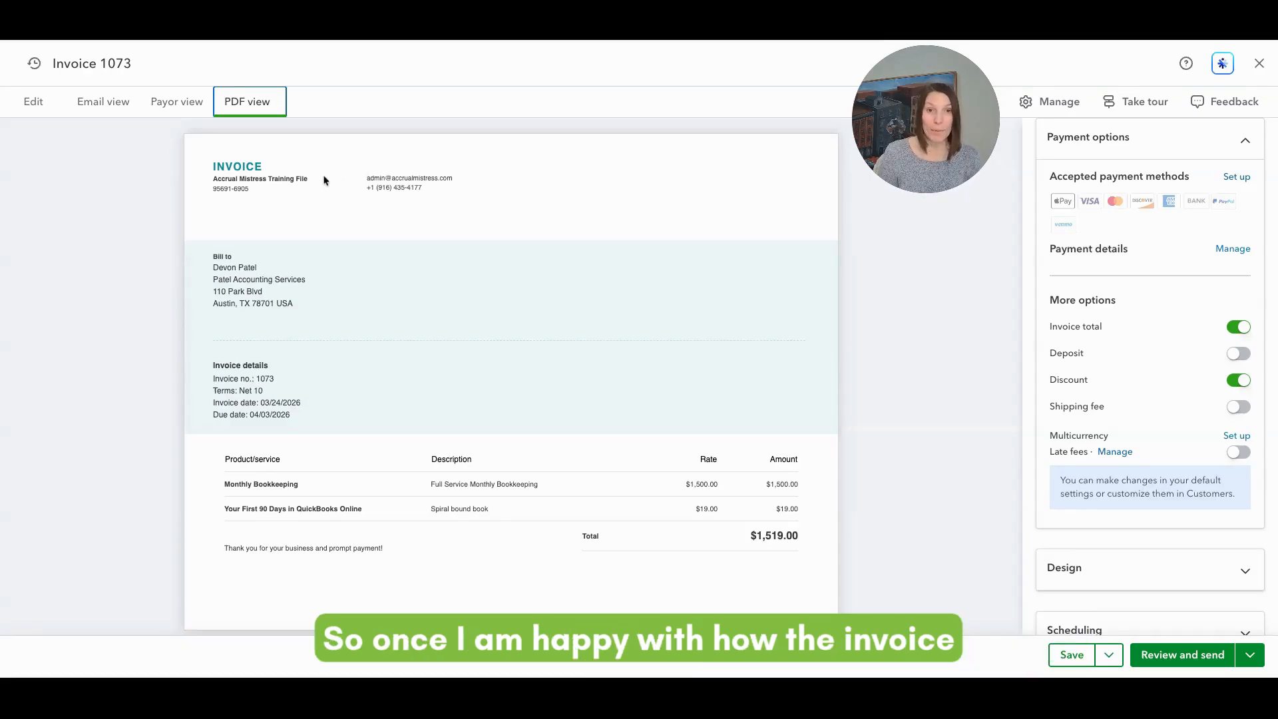
left_click(26, 103)
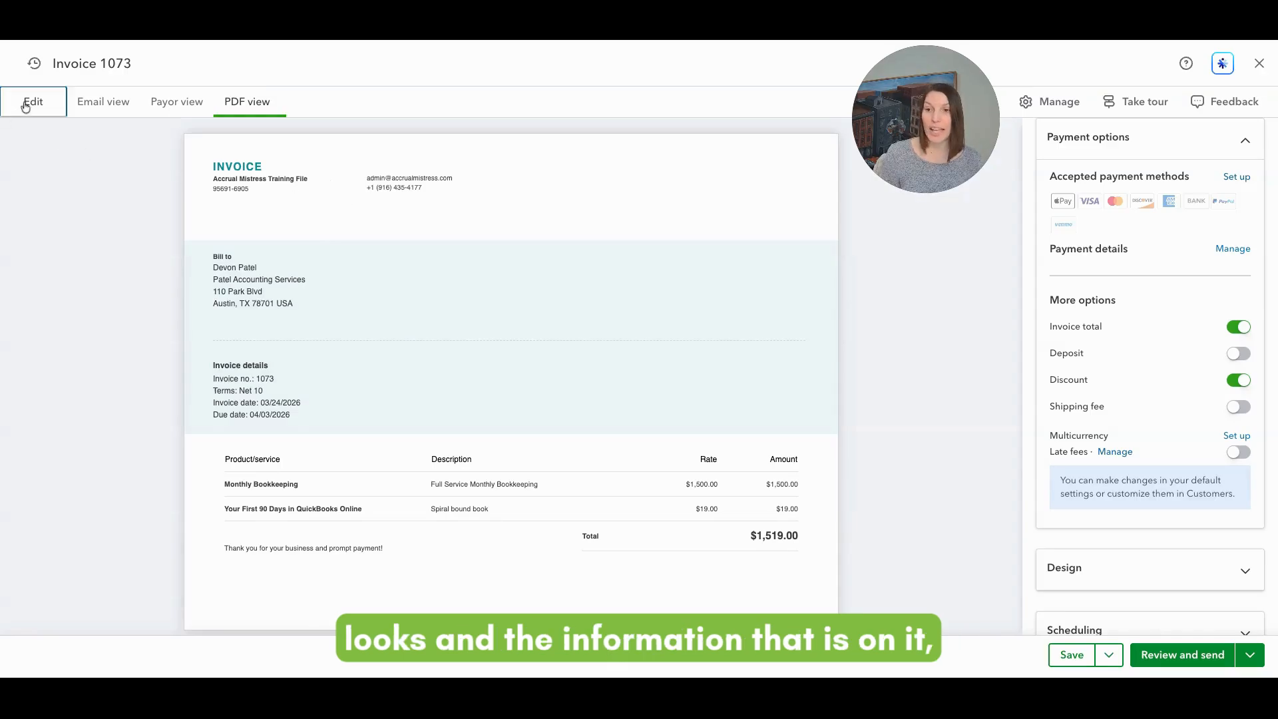
Step: Save the completed invoice and close it
left_click(1067, 658)
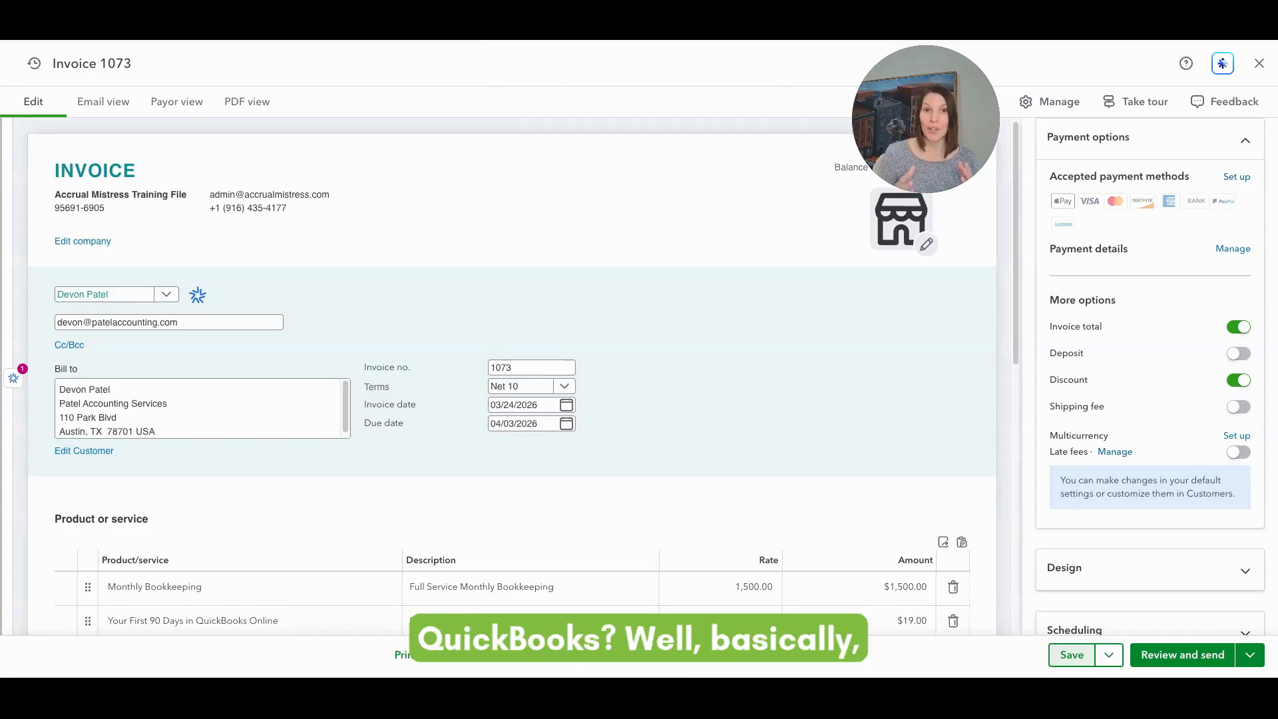
left_click(1259, 63)
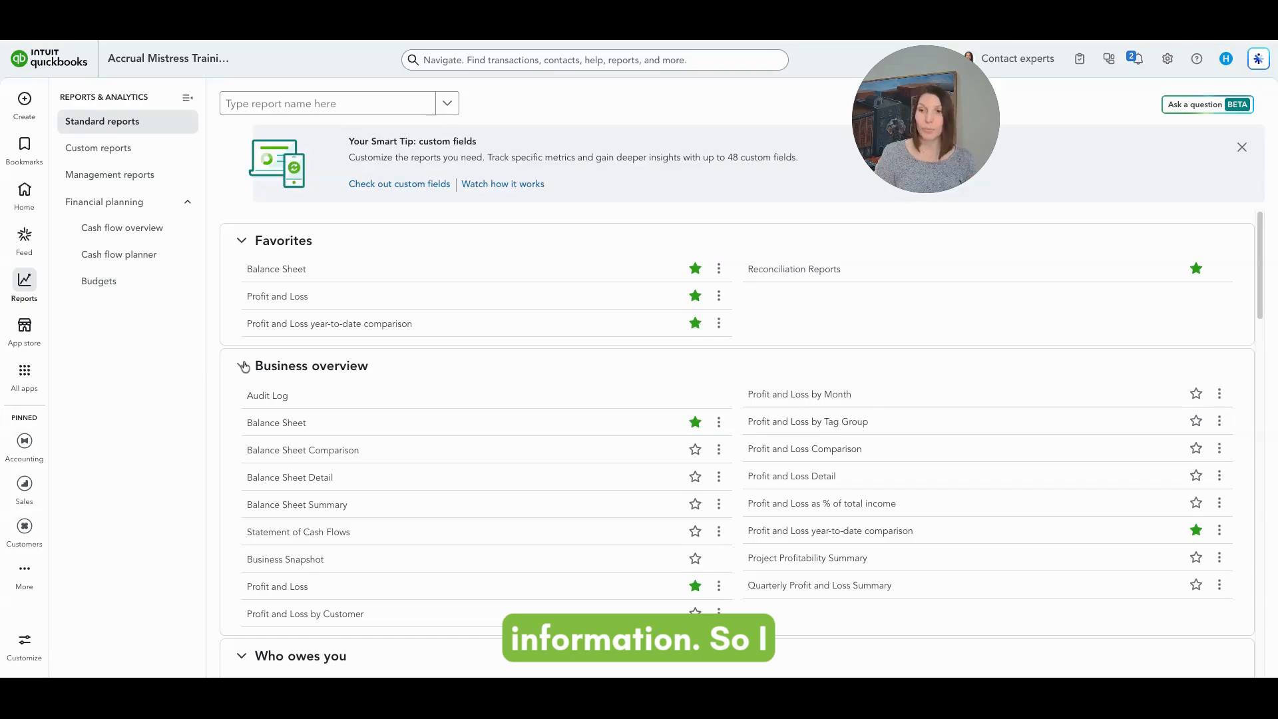
Step: Check accounts receivable in the Balance Sheet report and in the Accounts receivable aging summary among the standard reports
left_click(271, 270)
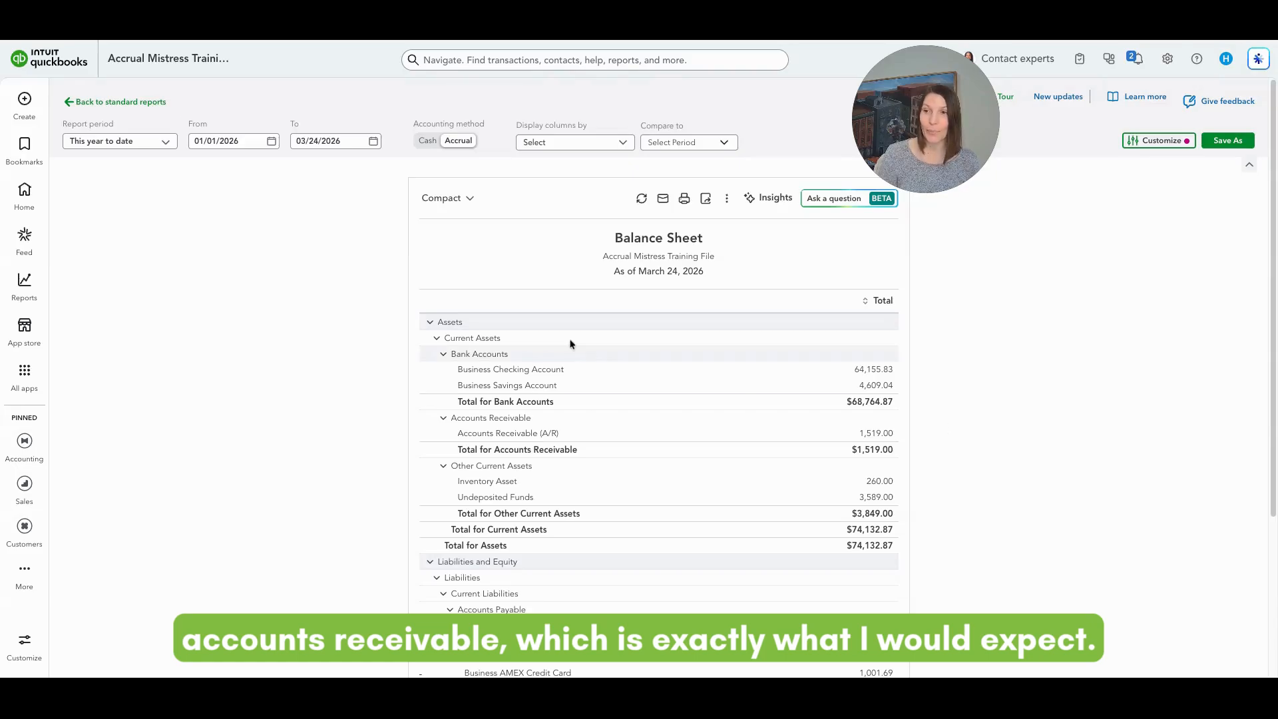
left_click(102, 103)
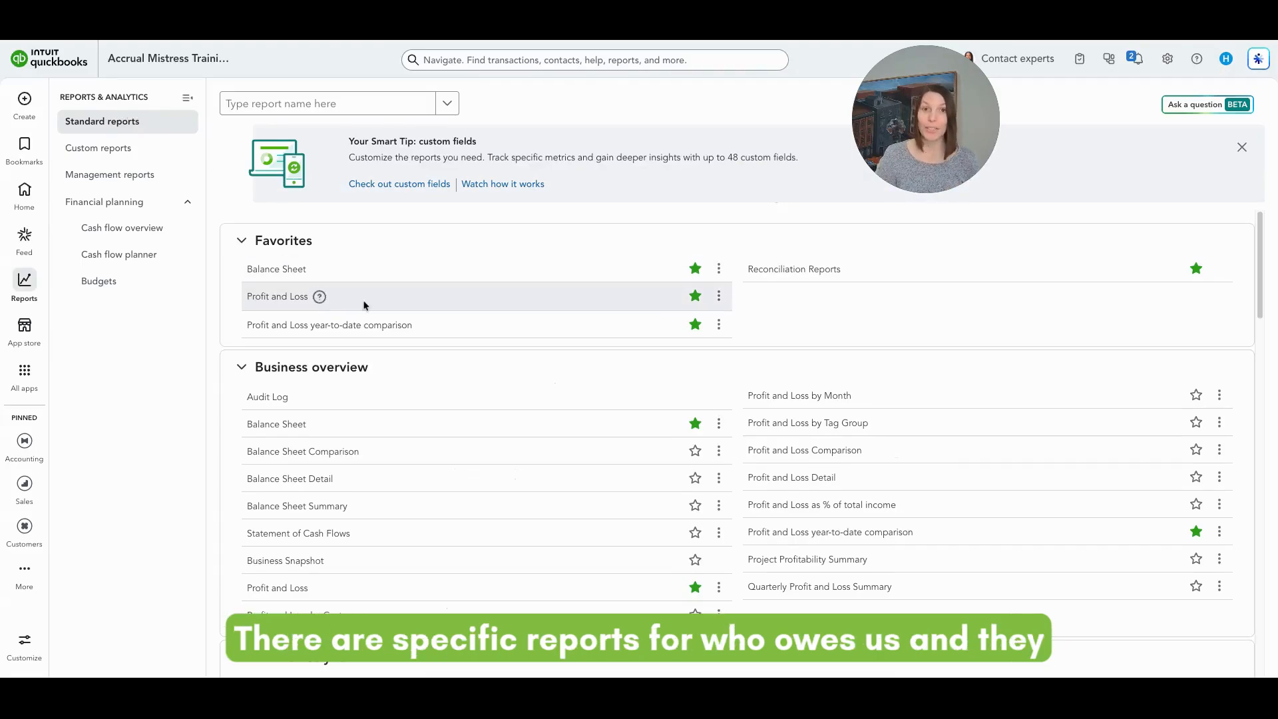
scroll(375, 309, "down", 1)
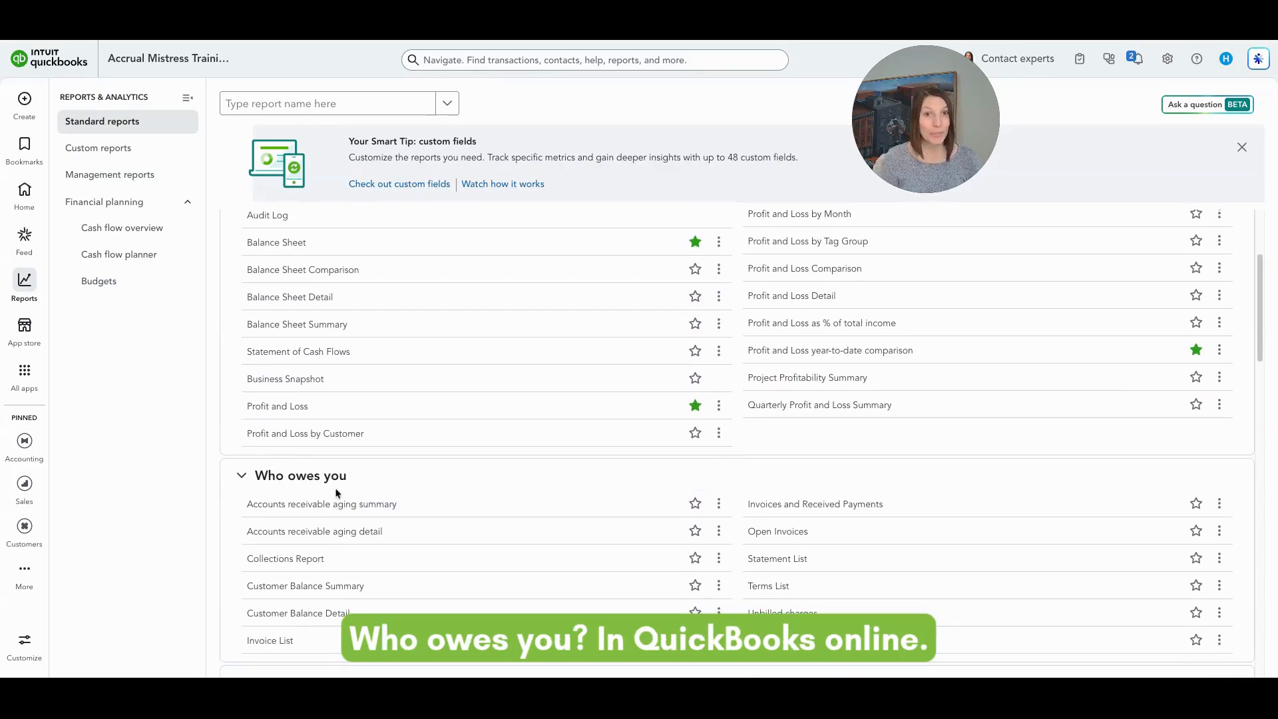
scroll(322, 504, "down", 2)
scroll(324, 504, "down", 1)
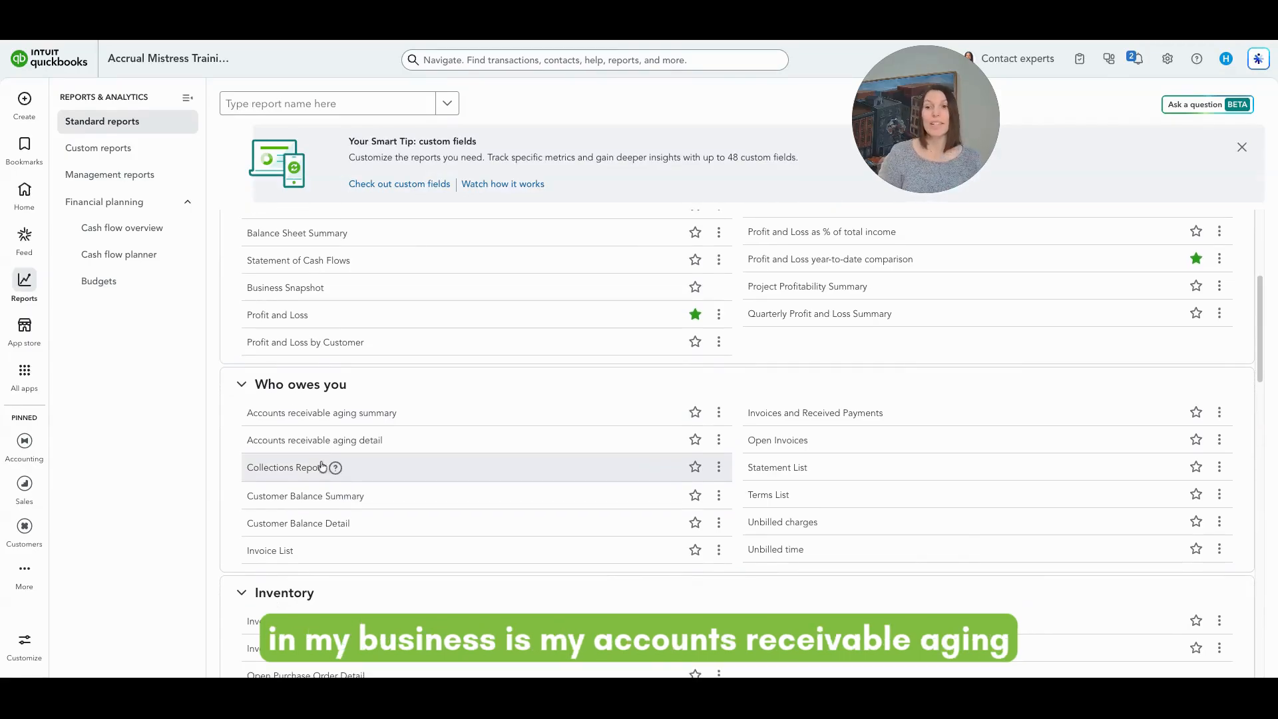
left_click(322, 419)
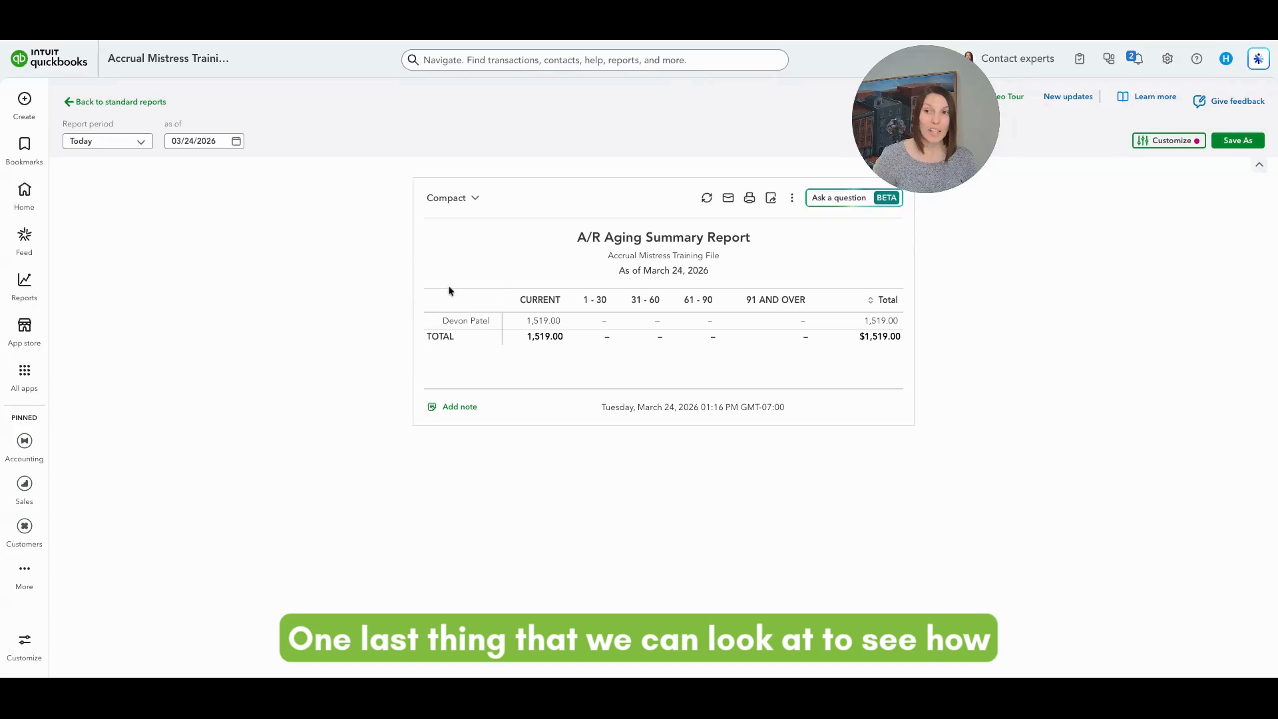
Step: View the transactions behind Bookkeeping Services income in the Profit and Loss report, and switch their accounting method to Cash
mouse_move(30, 280)
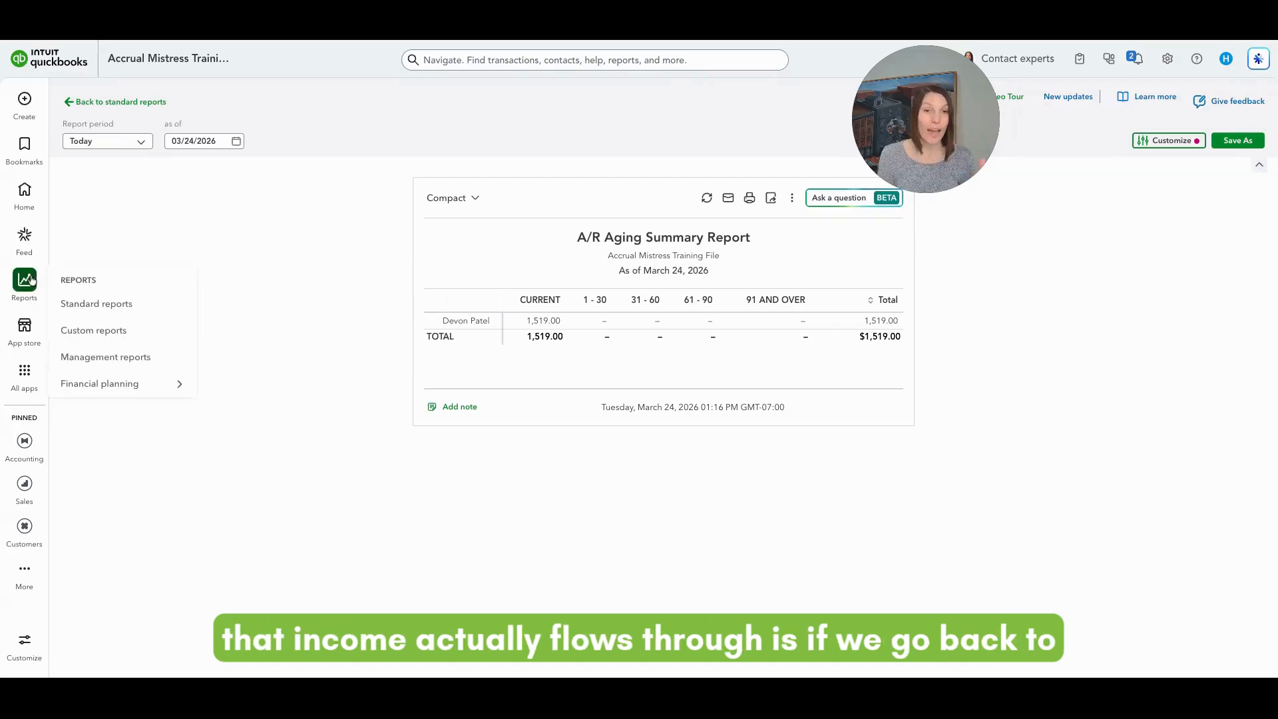
left_click(89, 303)
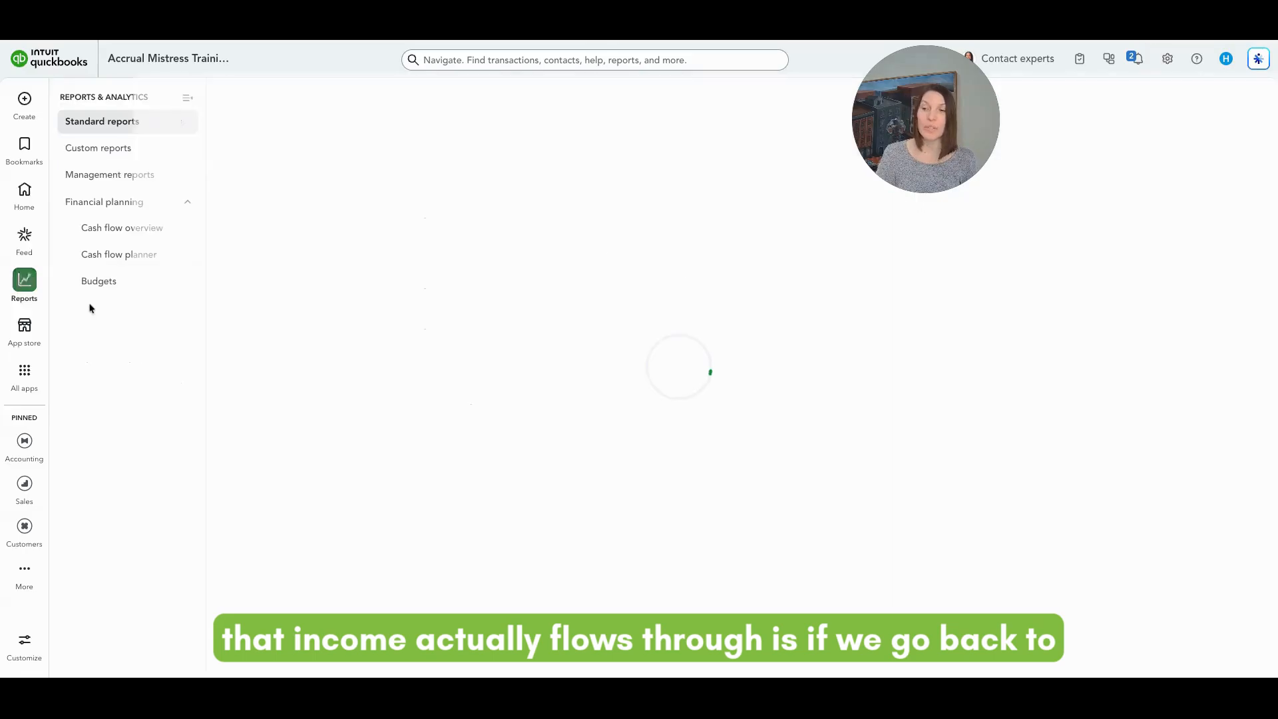
left_click(270, 296)
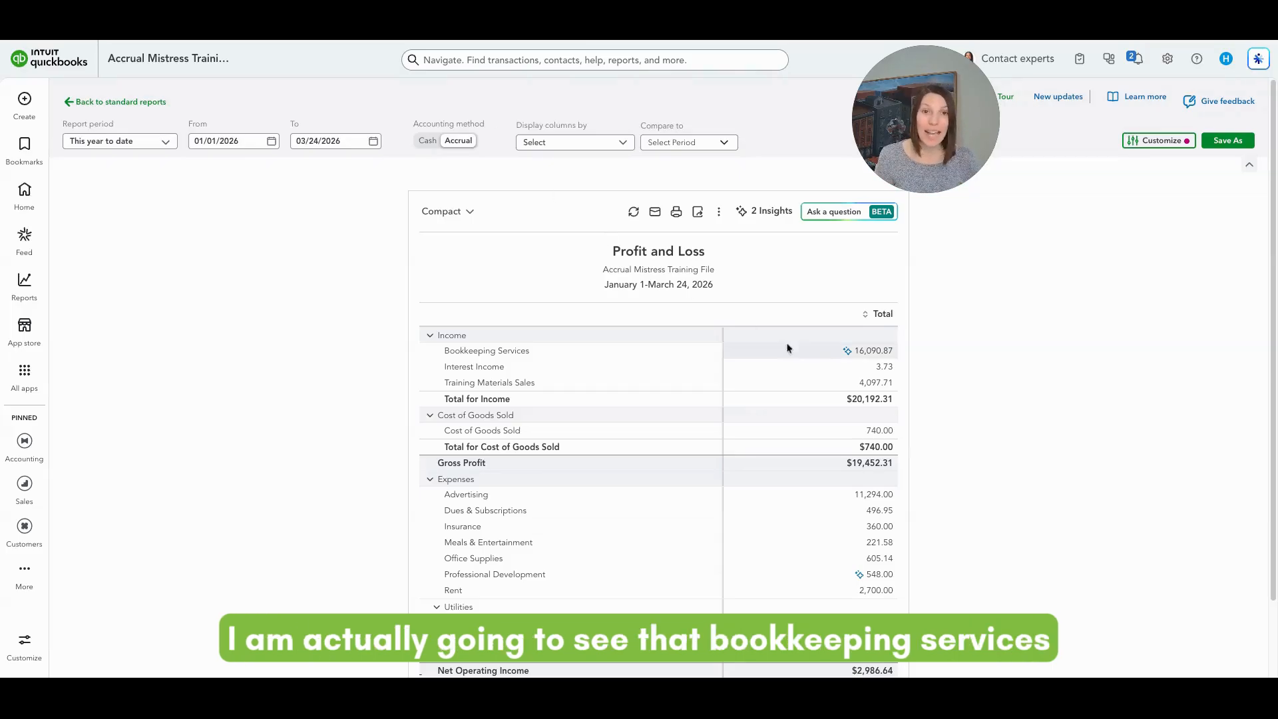
left_click(880, 353)
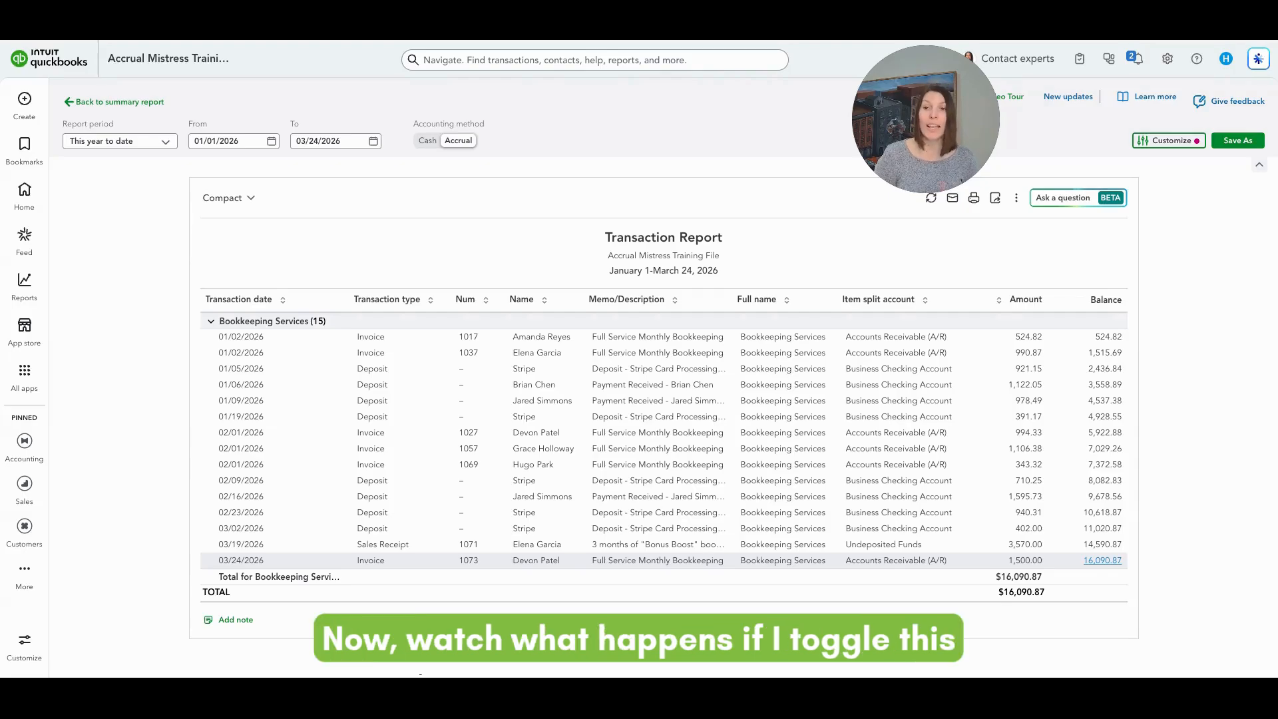
left_click(427, 143)
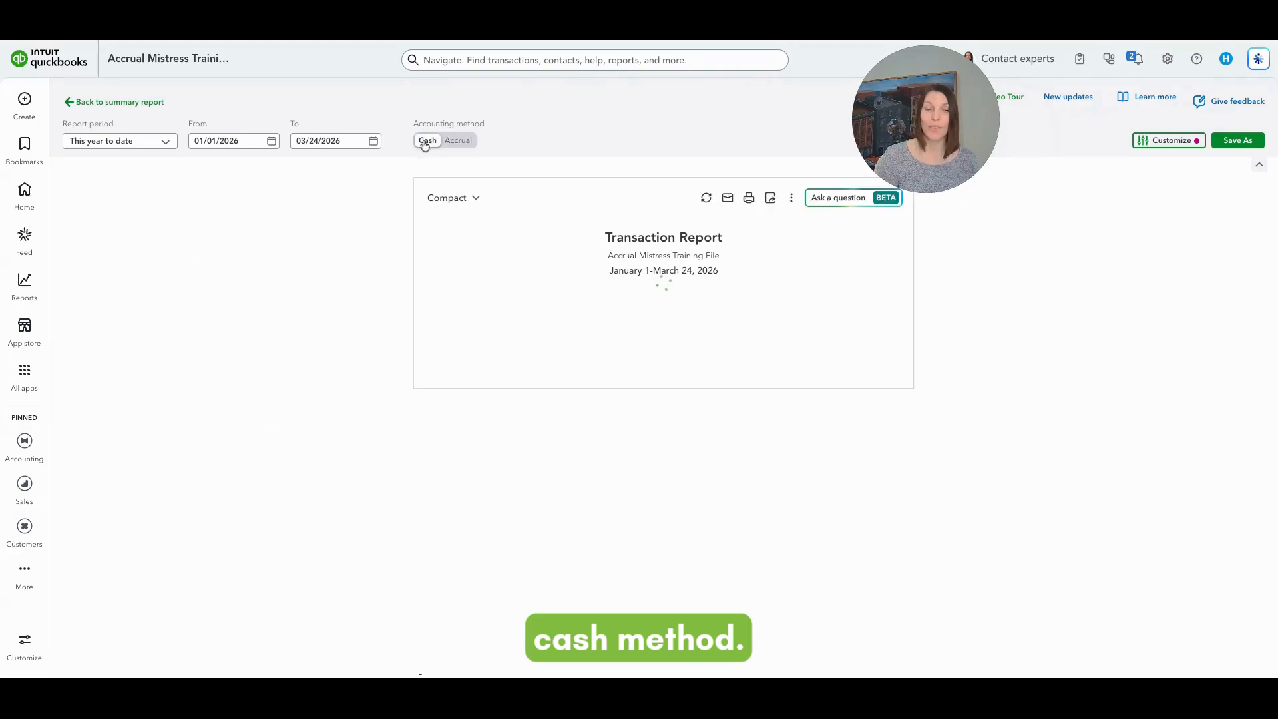